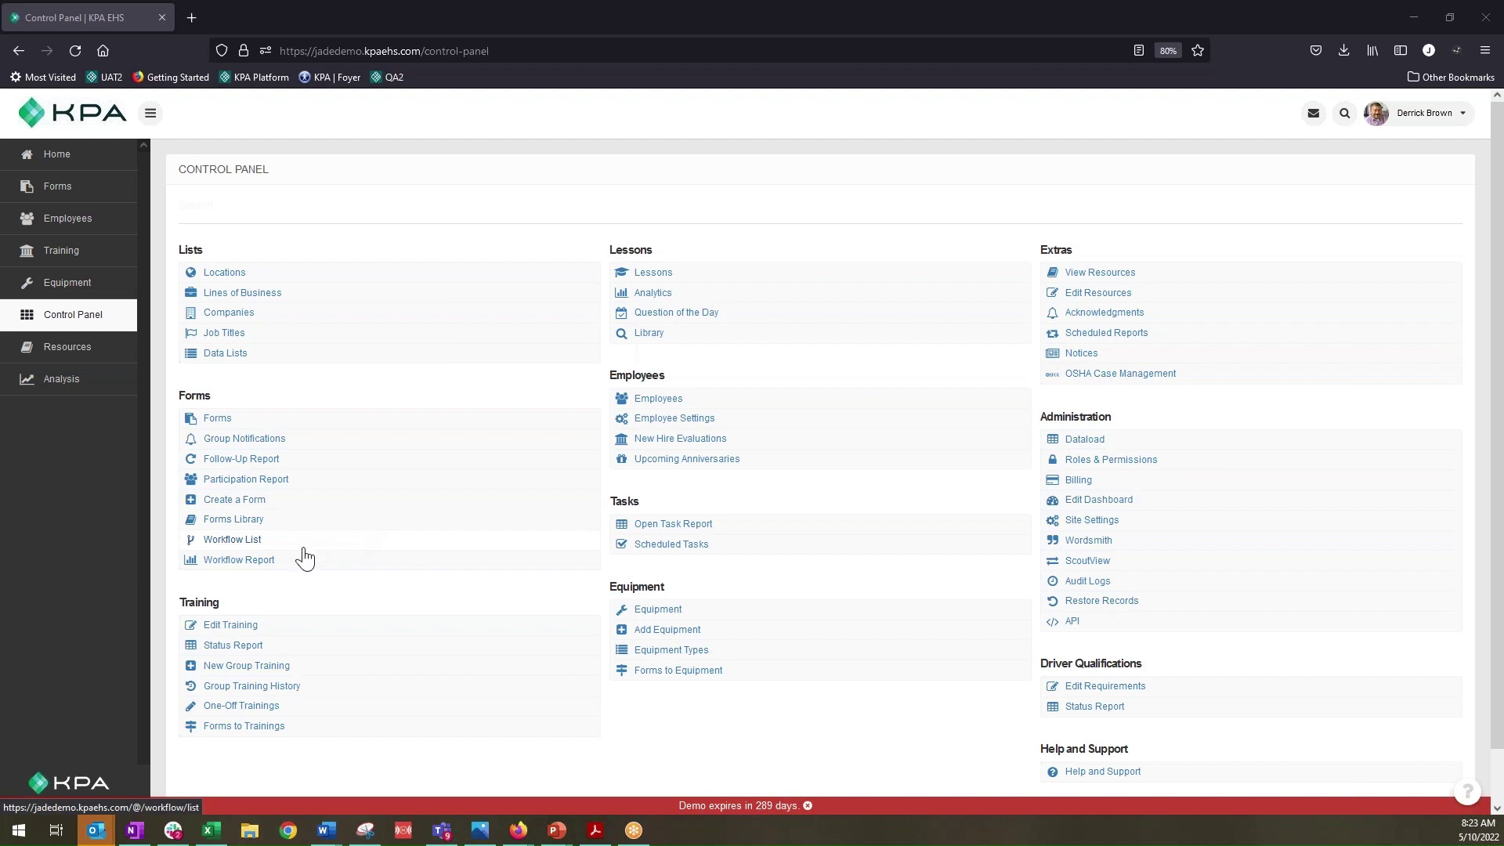
Open the Incident Report workflow from the Workflow List and scroll to its EHS Review and Root Cause Analysis steps
{"action": "left_click", "coordinate": [243, 542]}
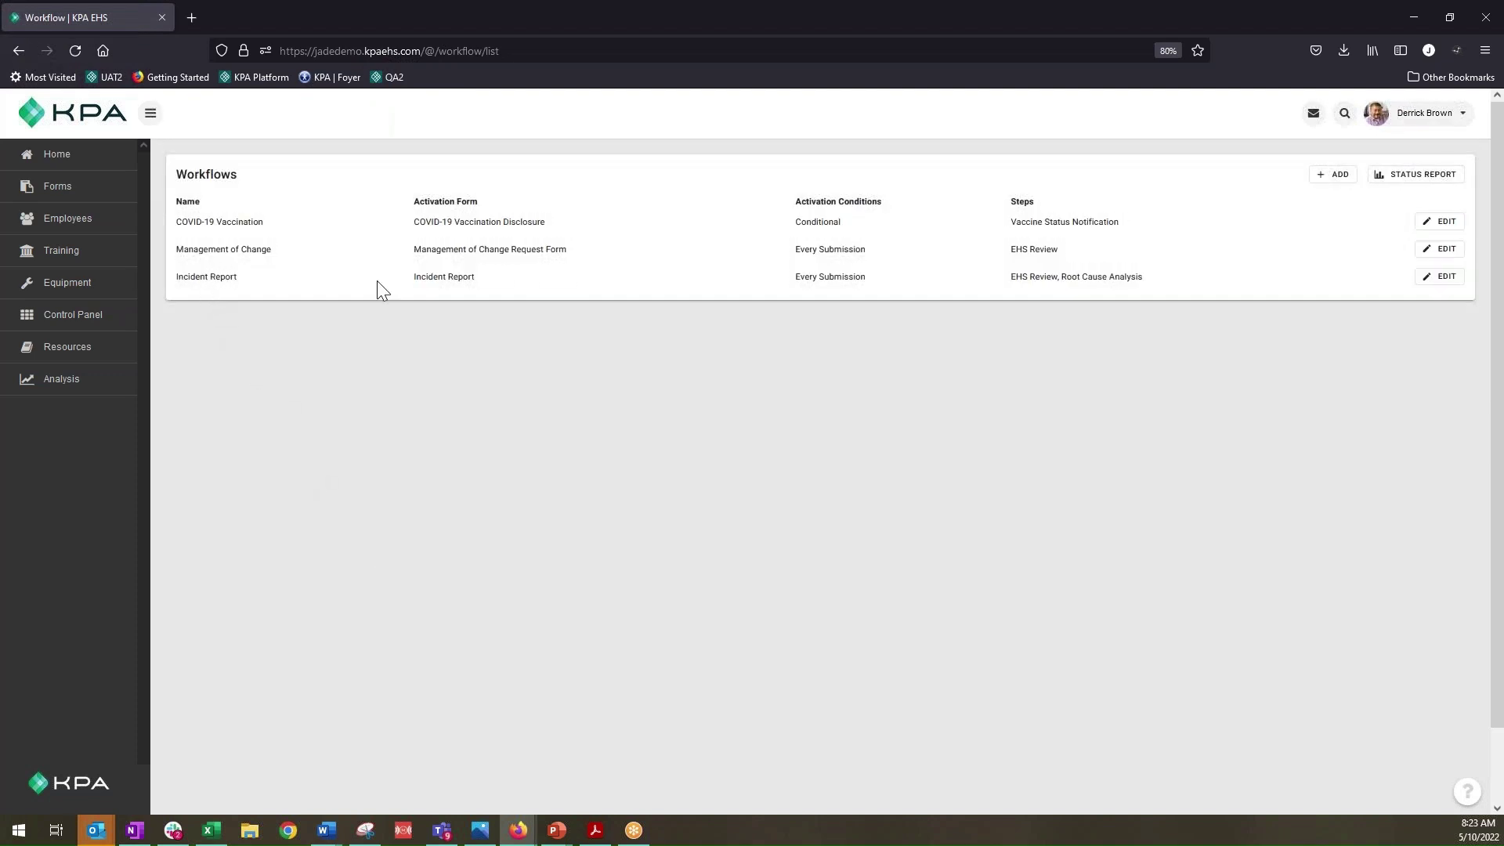
{"action": "left_click", "coordinate": [1441, 276]}
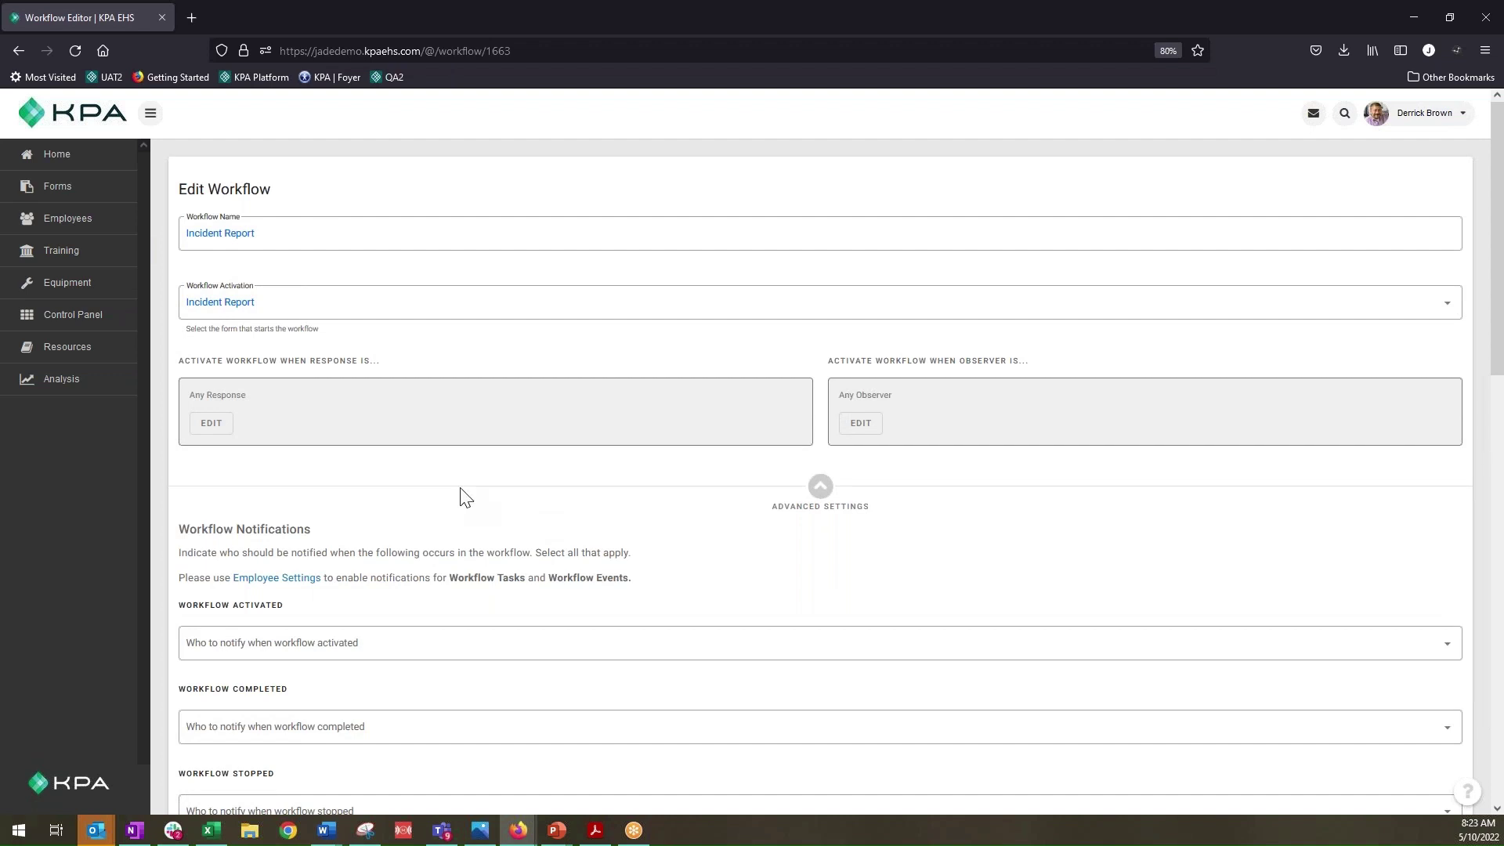
{"action": "scroll", "coordinate": [497, 515], "scroll_direction": "down", "scroll_amount": 6}
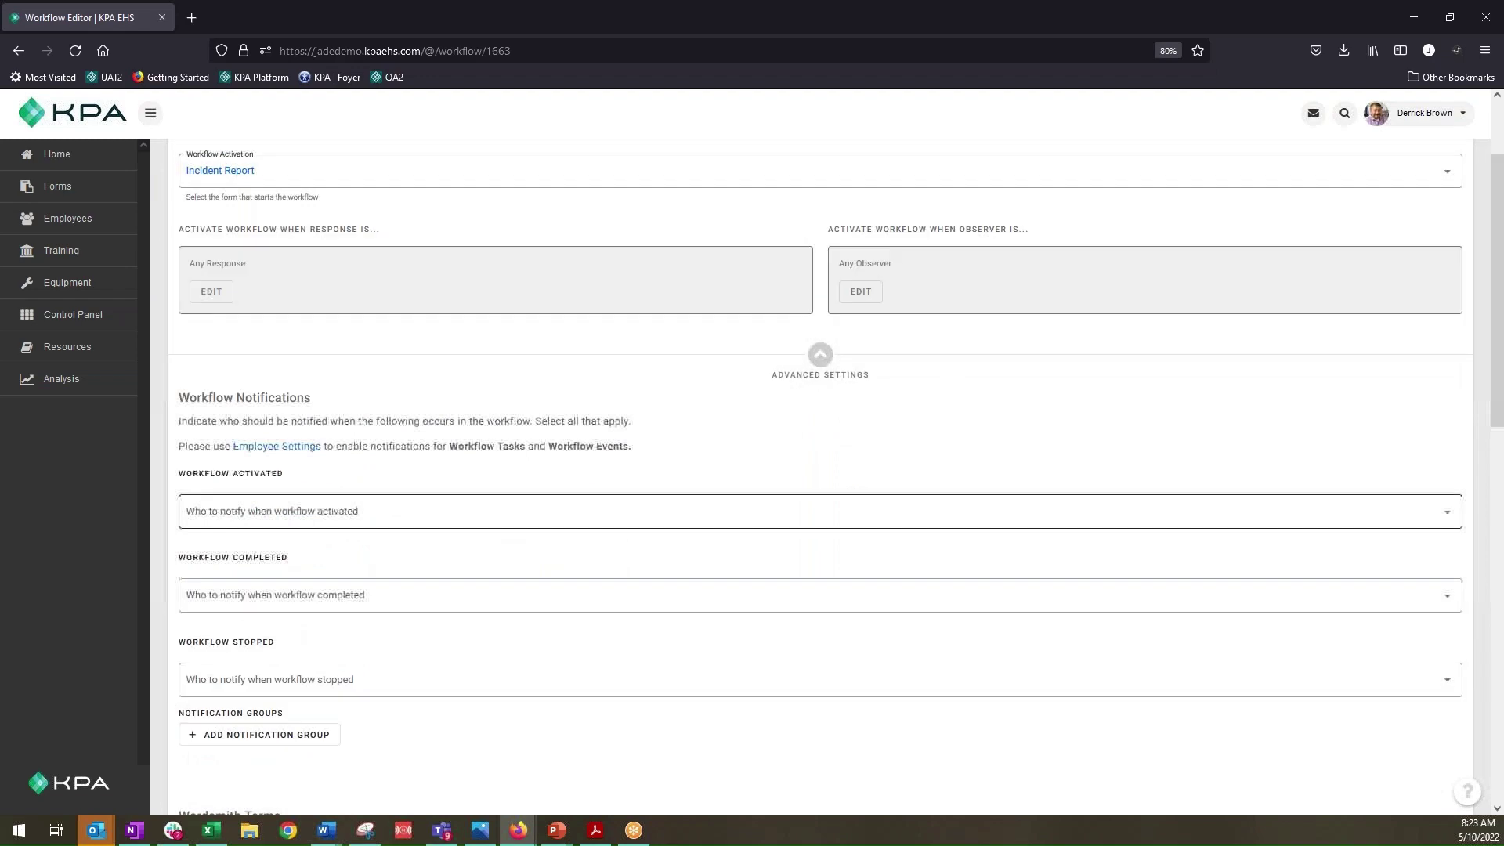
{"action": "scroll", "coordinate": [501, 517], "scroll_direction": "down", "scroll_amount": 3}
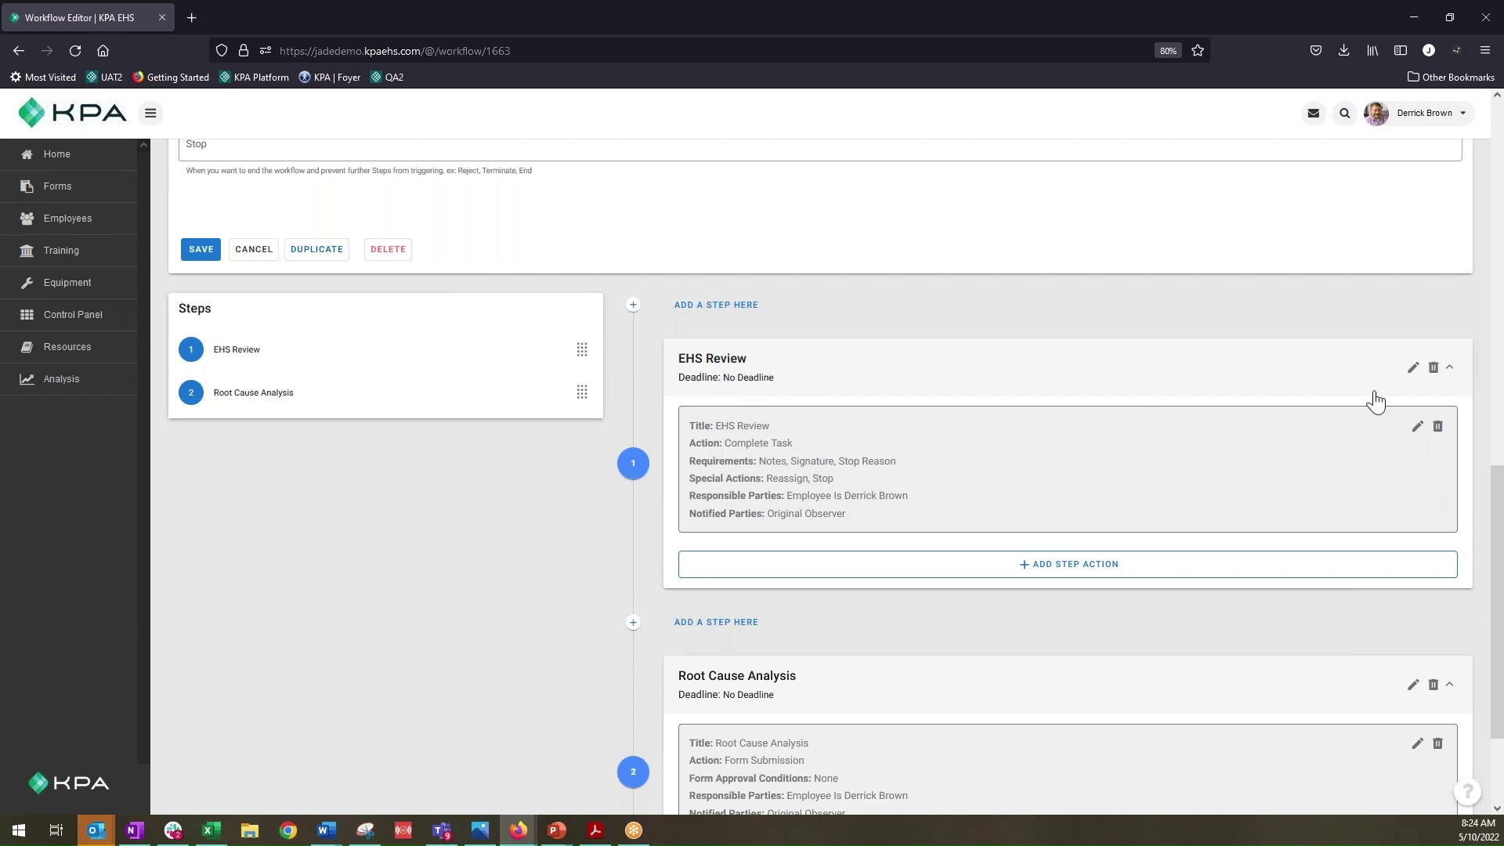
Open the EHS Review action's Identify Responsible Party page
{"action": "left_click", "coordinate": [1416, 430]}
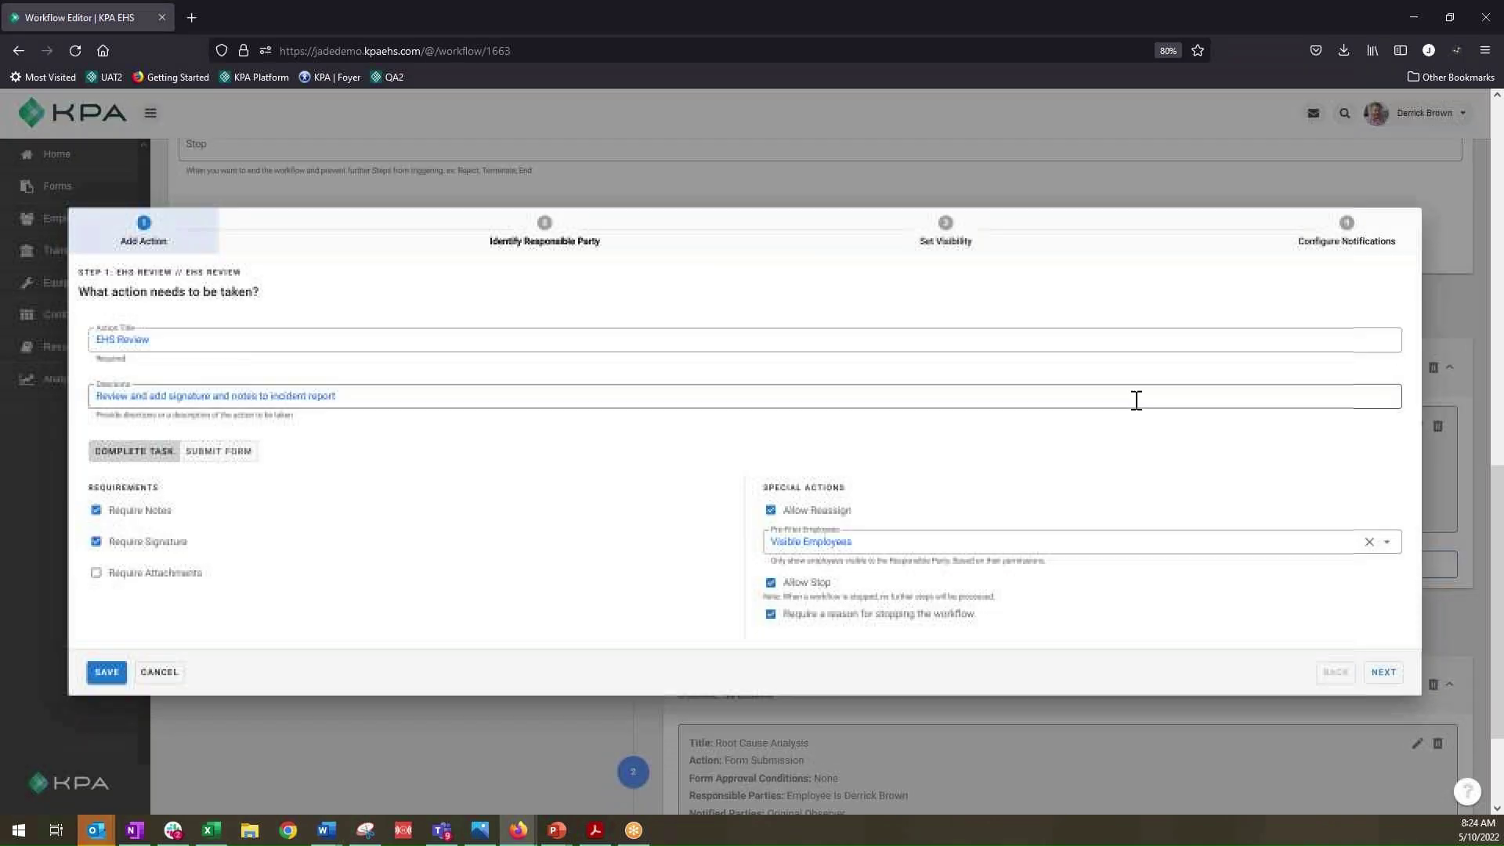
{"action": "left_click", "coordinate": [554, 248]}
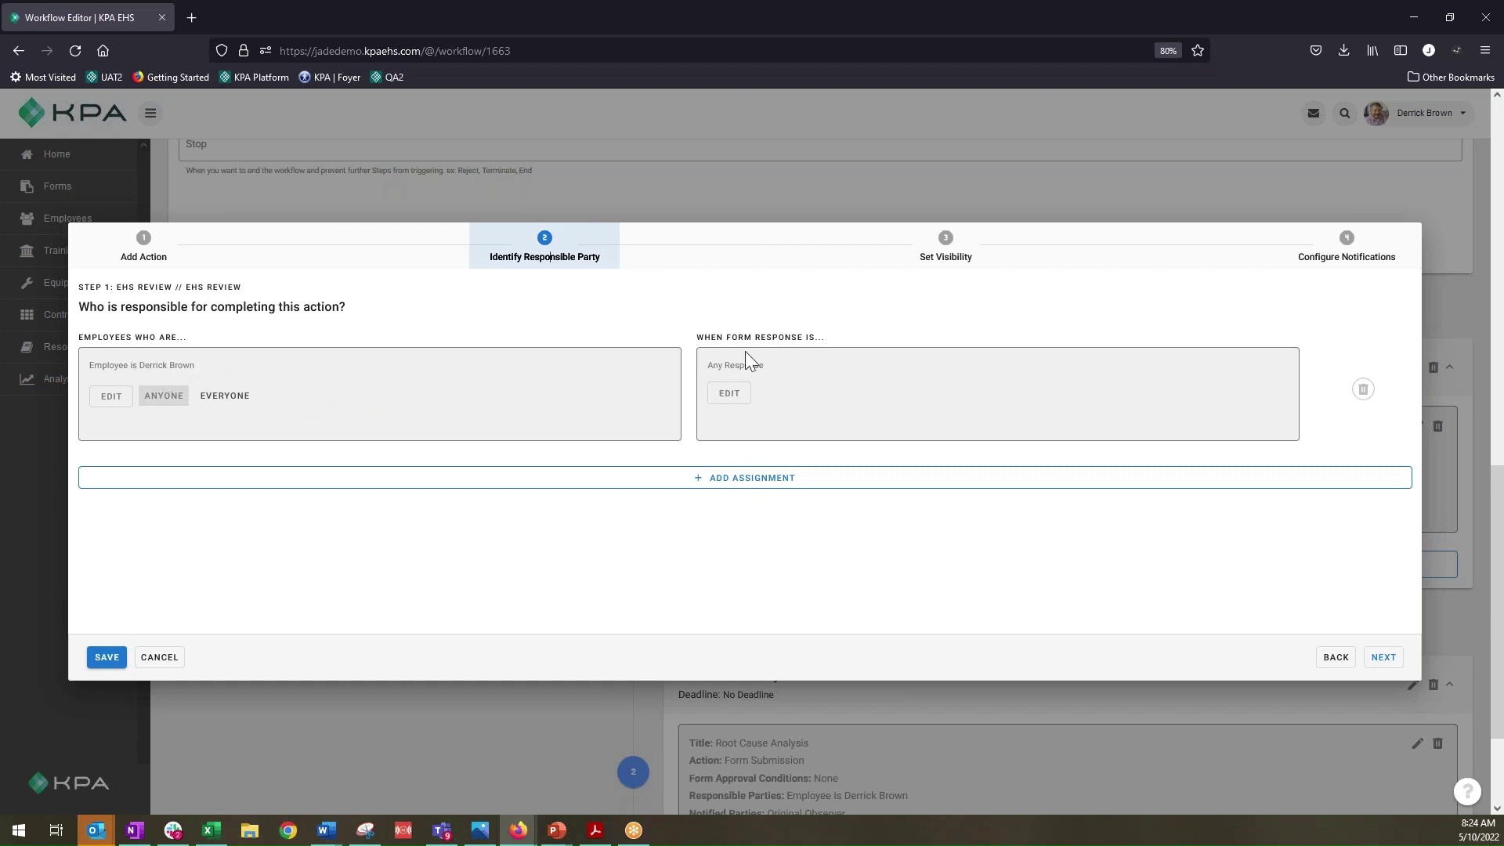
Condition the EHS Review assignment on Original Submission's Field Office being Augusta, and save
{"action": "left_click", "coordinate": [733, 397]}
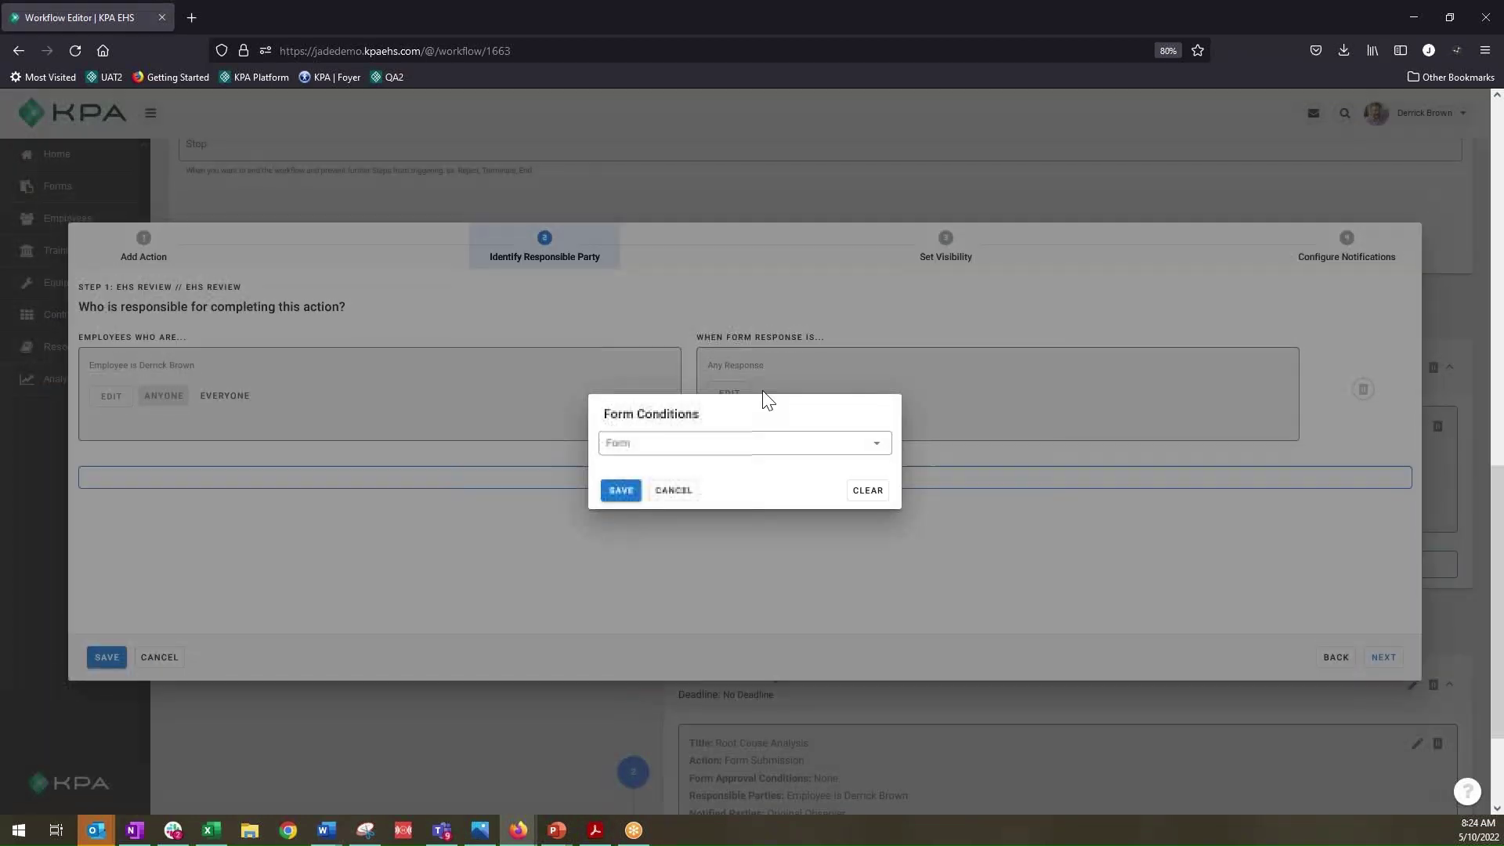
{"action": "left_click", "coordinate": [698, 442]}
{"action": "left_click", "coordinate": [729, 424]}
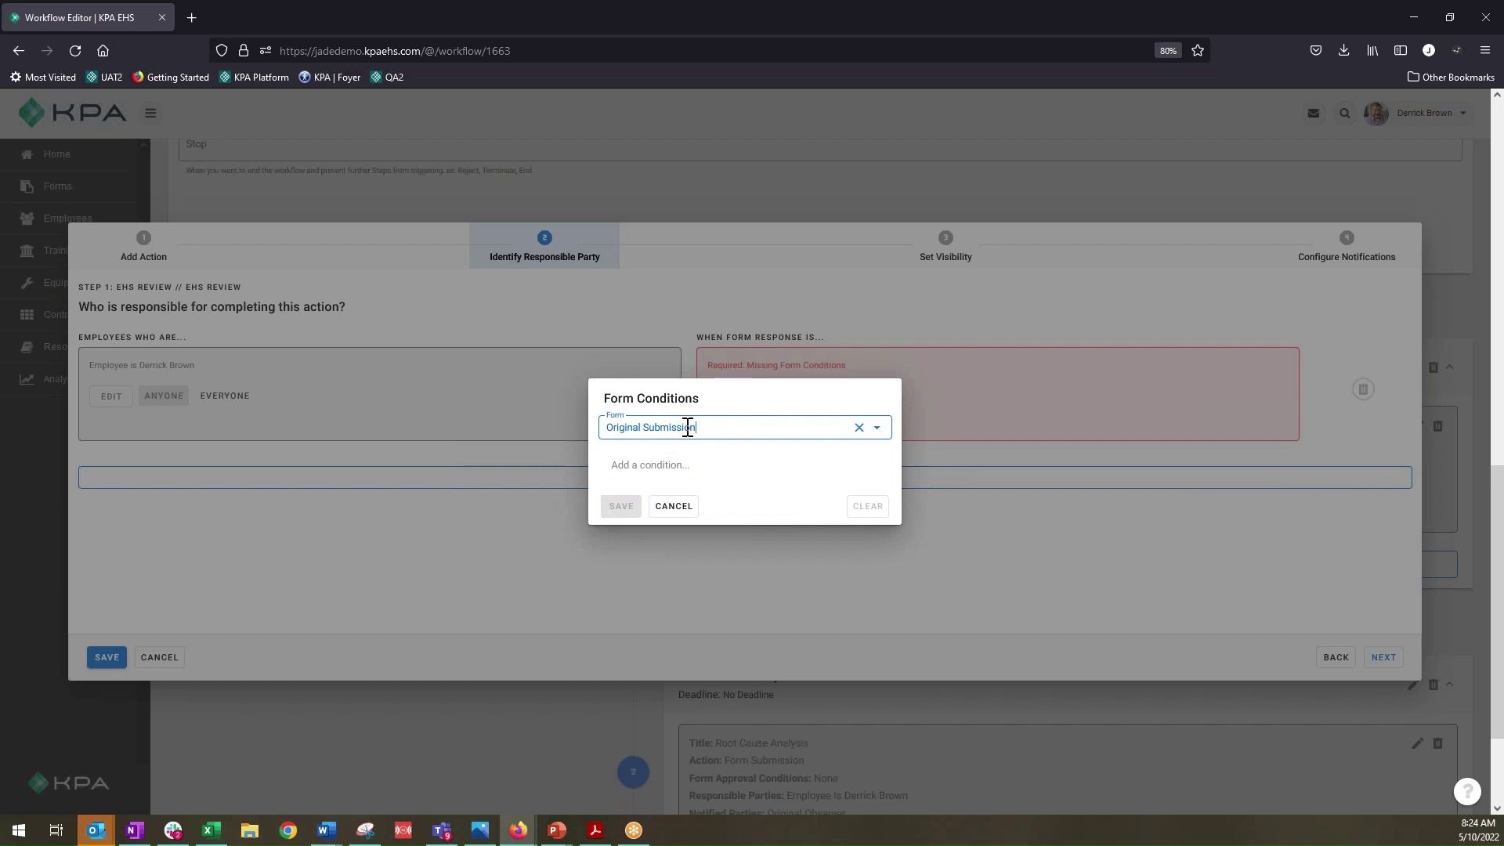
{"action": "left_click", "coordinate": [662, 470]}
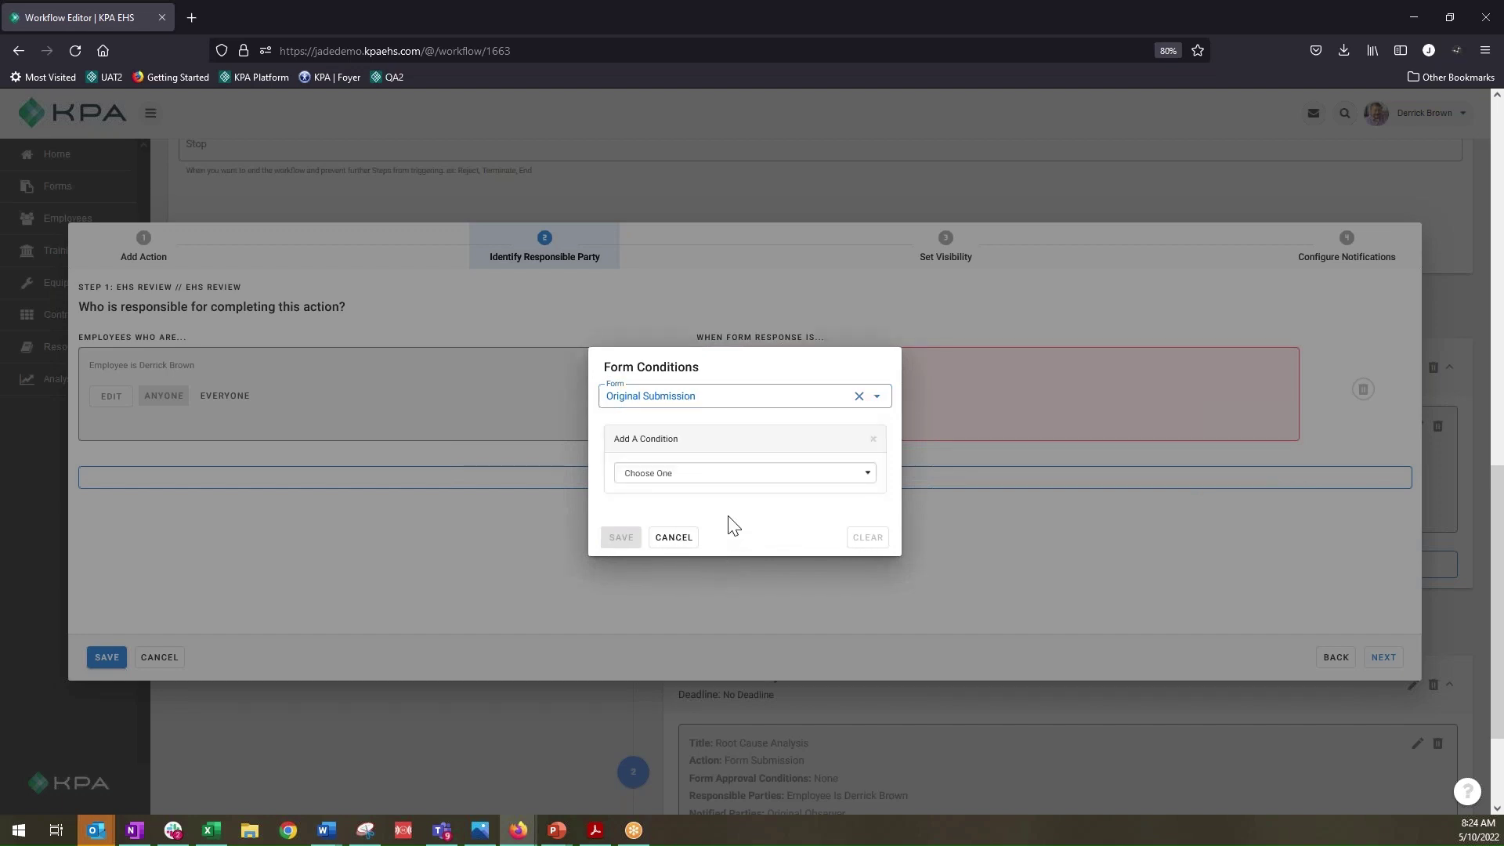
{"action": "left_click", "coordinate": [697, 474]}
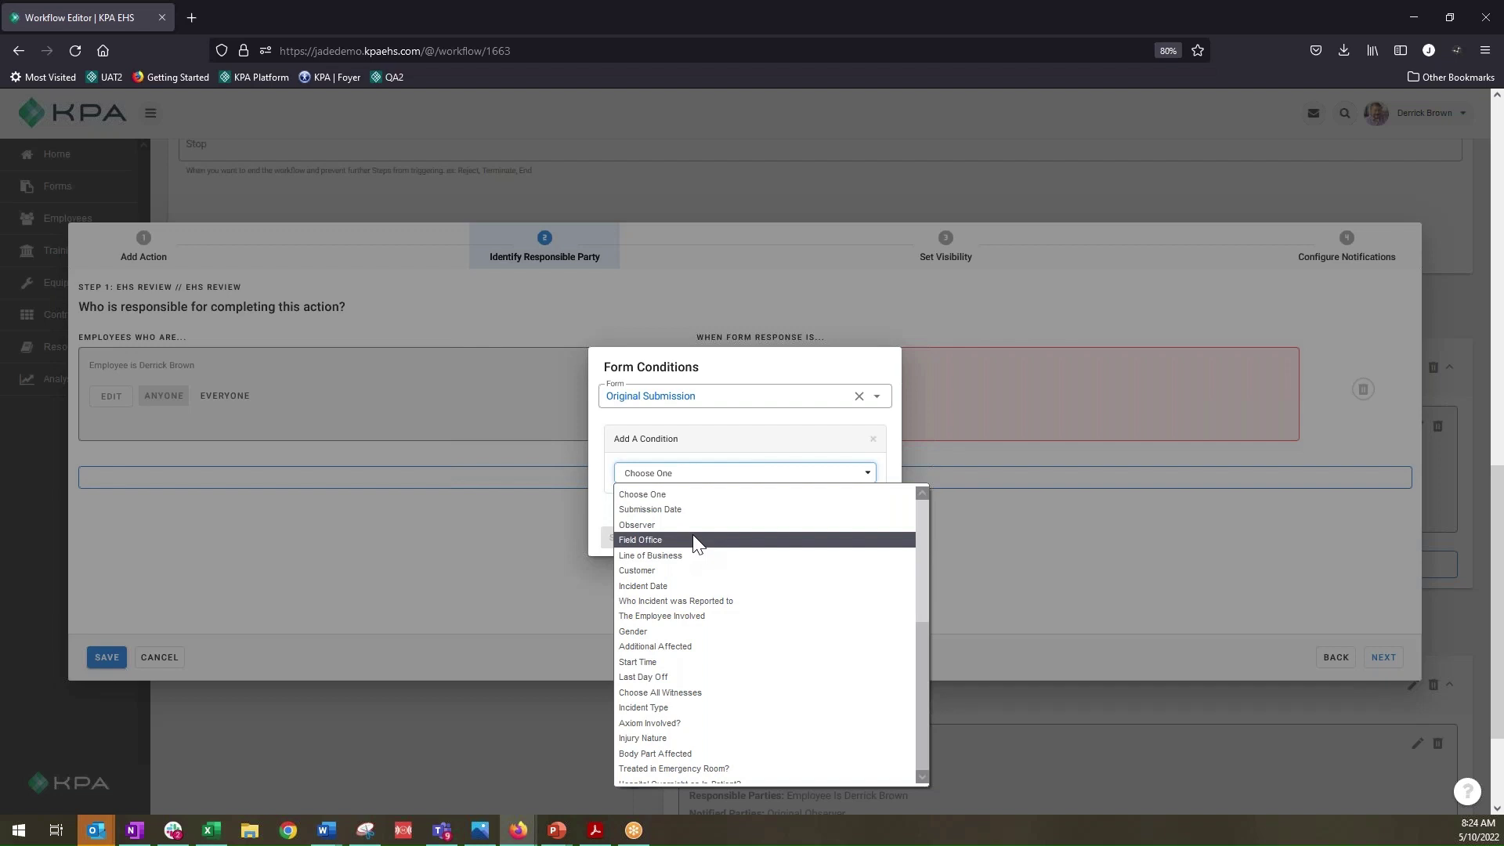
{"action": "left_click", "coordinate": [638, 541]}
{"action": "left_click", "coordinate": [669, 472]}
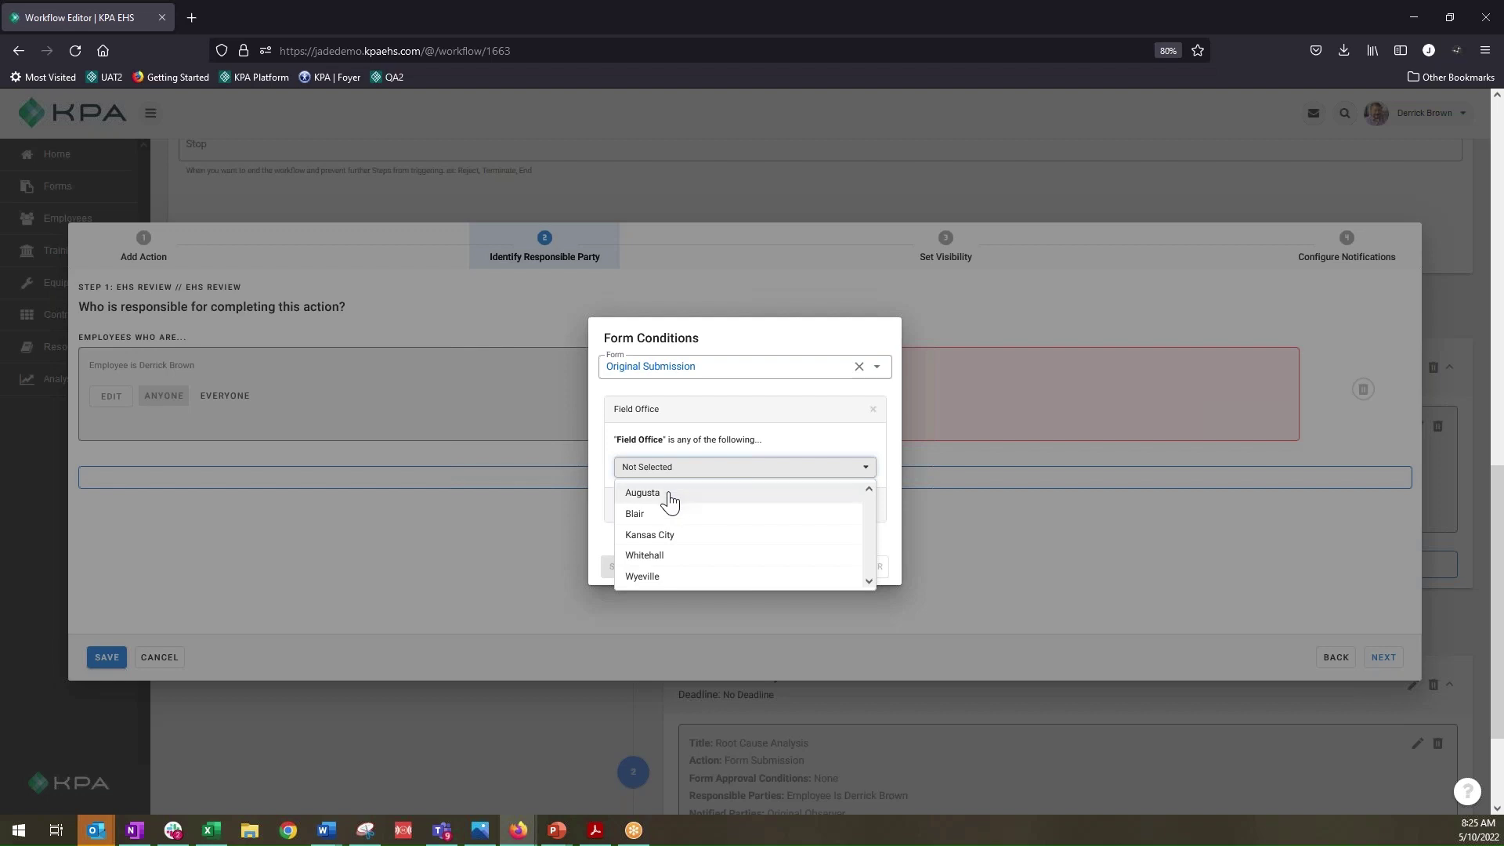
{"action": "left_click", "coordinate": [670, 495]}
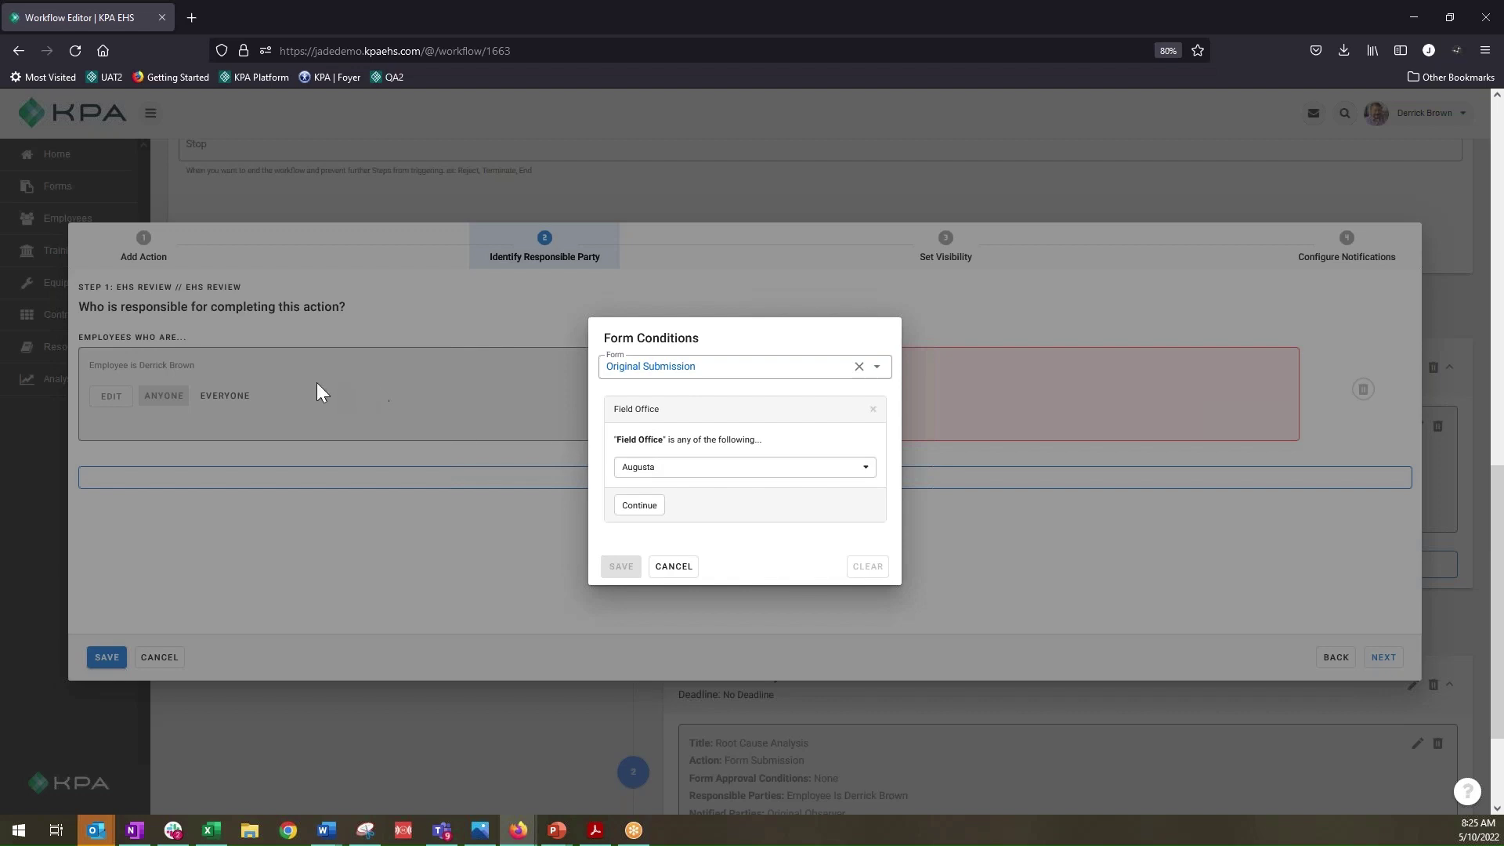
{"action": "left_click", "coordinate": [640, 505]}
{"action": "left_click", "coordinate": [621, 517]}
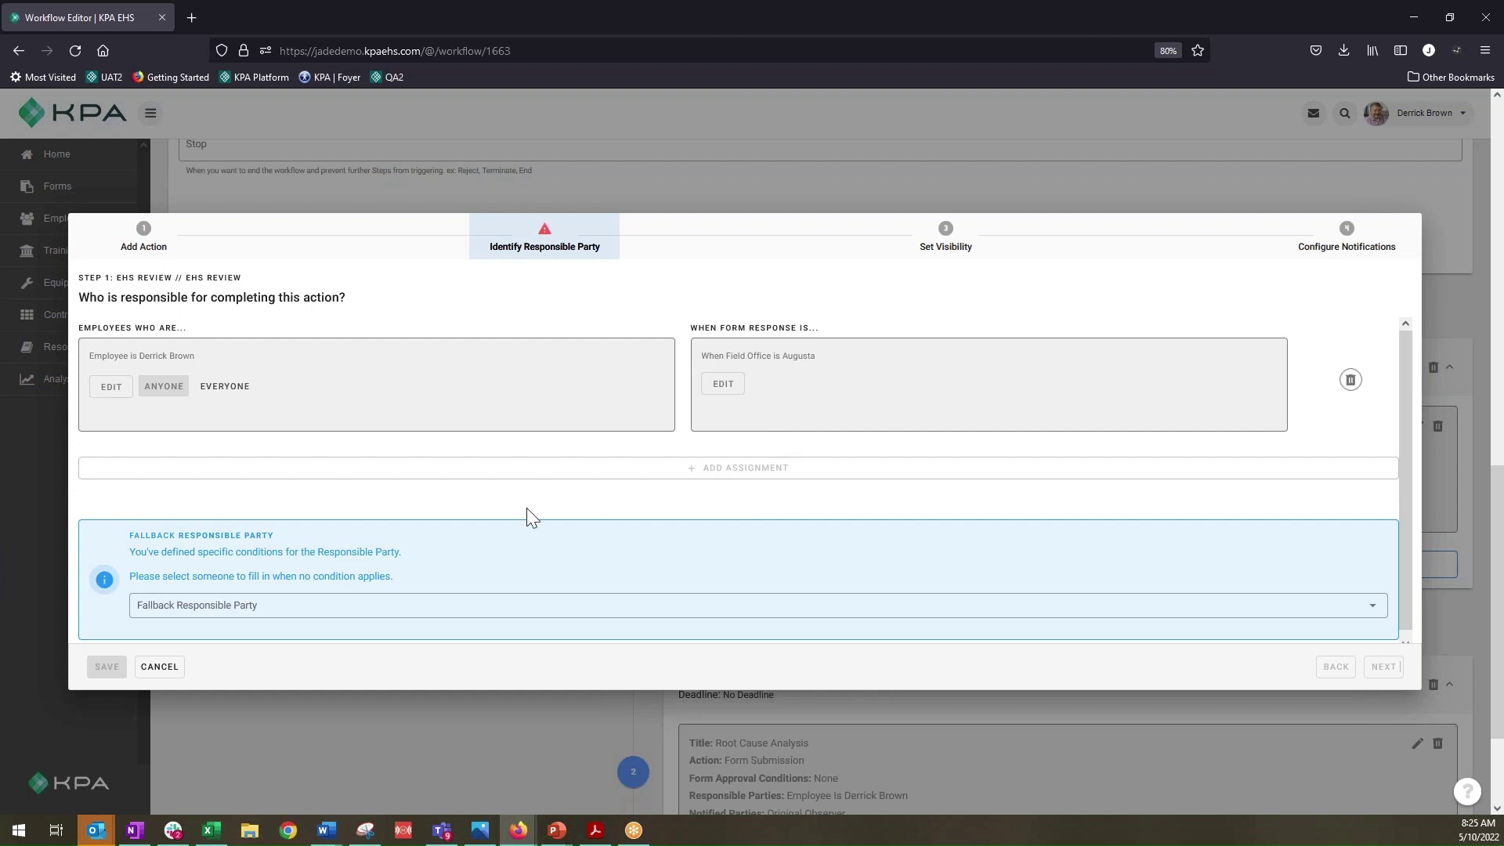
Pick an employee as the EHS Review fallback responsible party
{"action": "scroll", "coordinate": [664, 501], "scroll_direction": "down", "scroll_amount": 1}
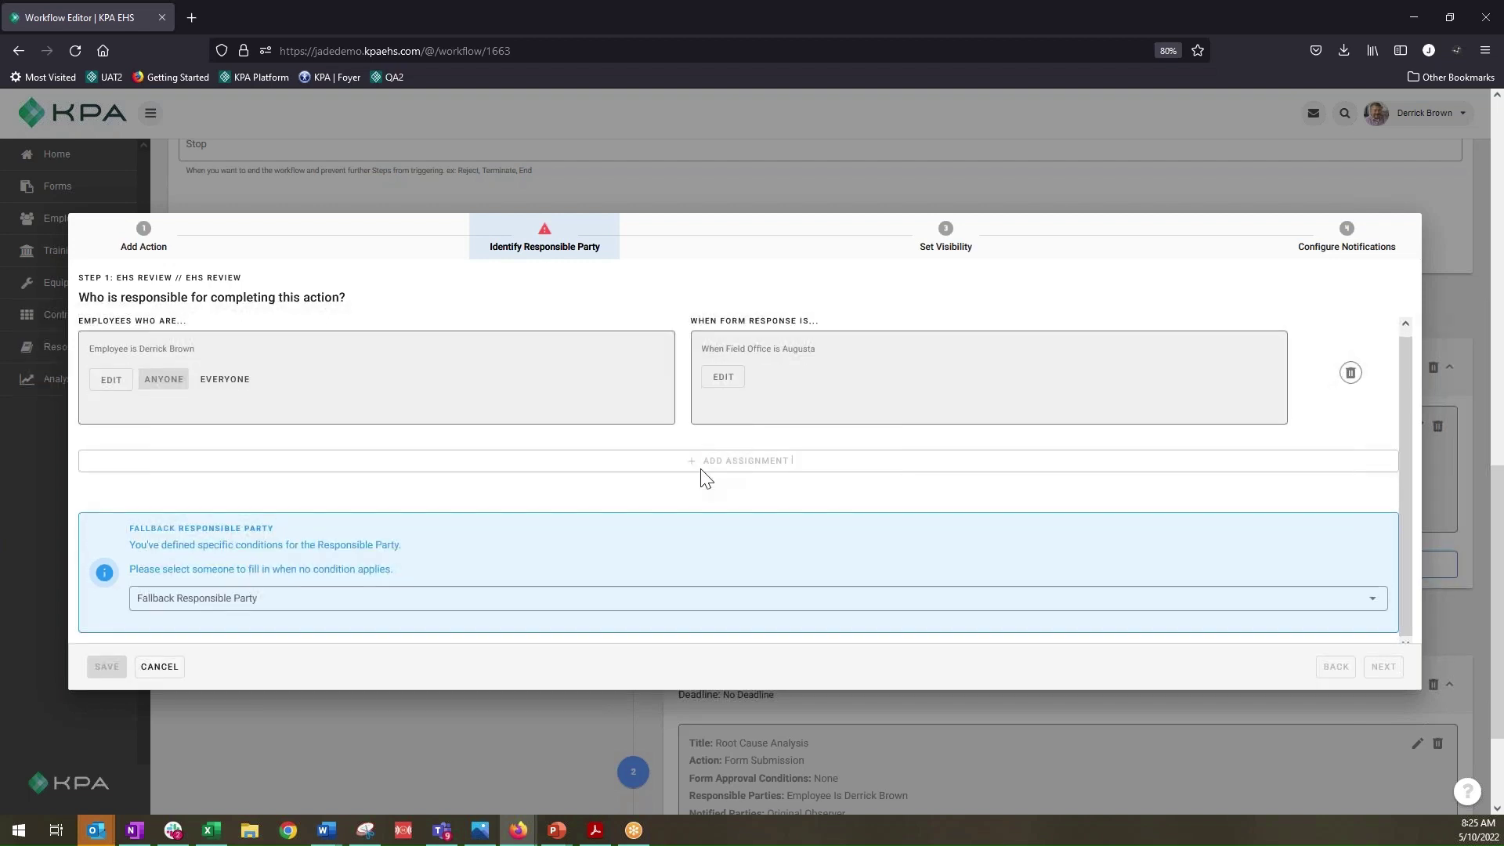
{"action": "left_click", "coordinate": [196, 600]}
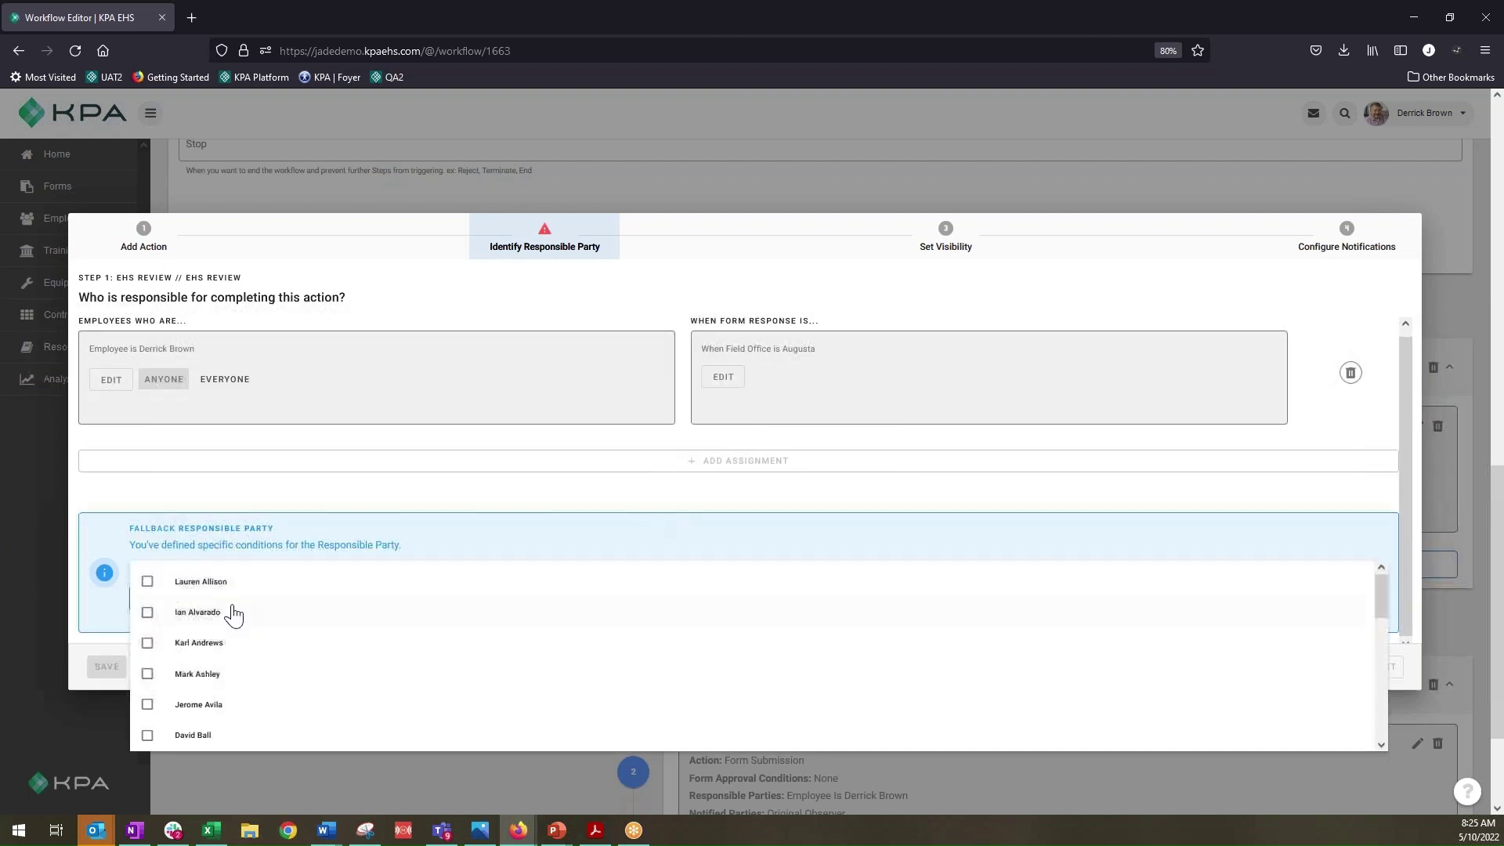
{"action": "left_click", "coordinate": [335, 531]}
{"action": "left_click", "coordinate": [247, 585]}
{"action": "scroll", "coordinate": [251, 611], "scroll_direction": "down", "scroll_amount": 2}
{"action": "scroll", "coordinate": [249, 630], "scroll_direction": "up", "scroll_amount": 2}
{"action": "left_click", "coordinate": [229, 584]}
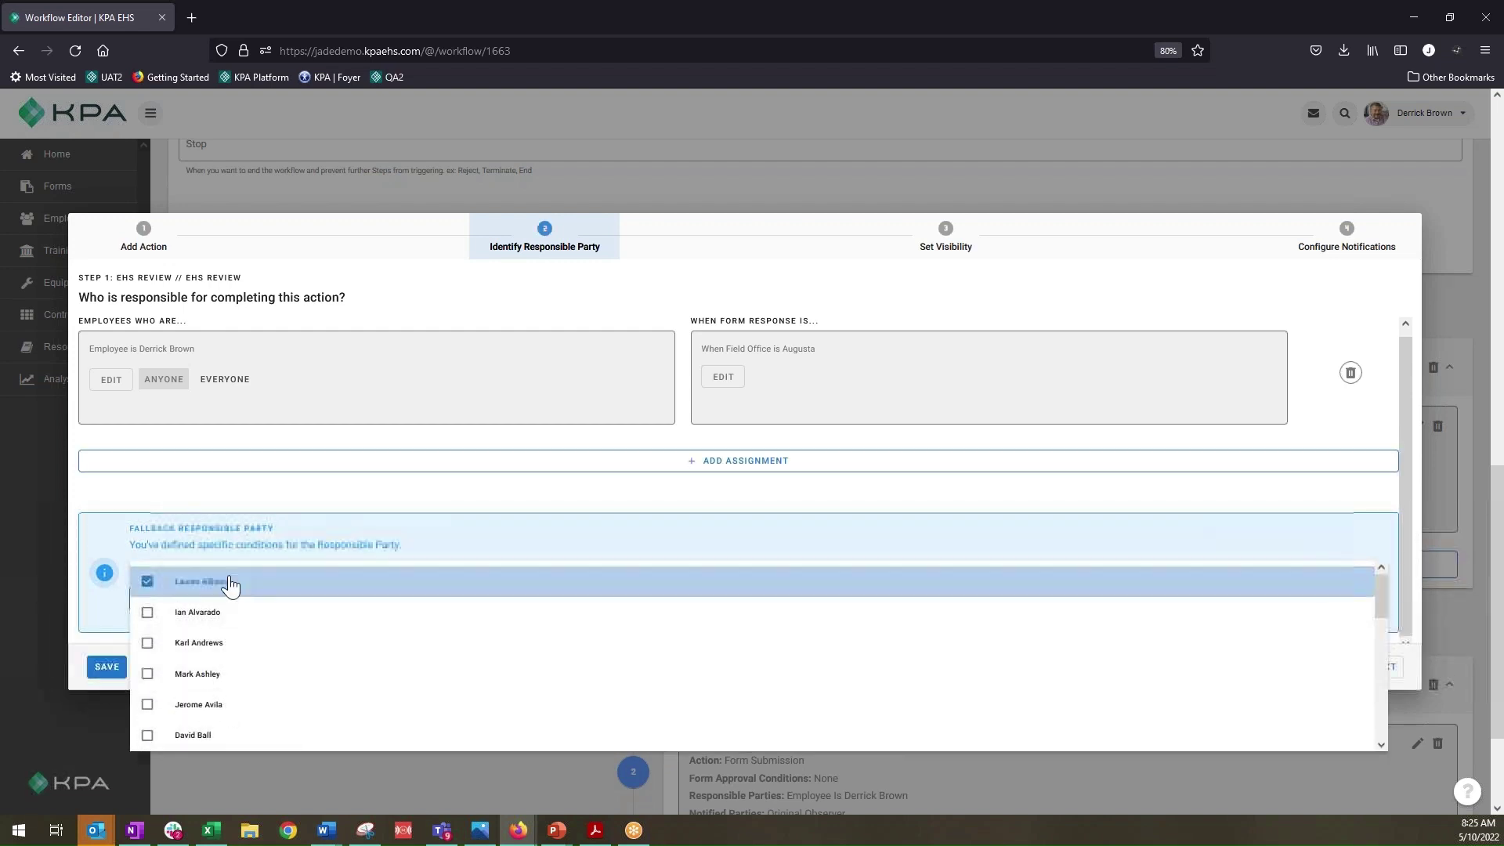
{"action": "left_click", "coordinate": [334, 498]}
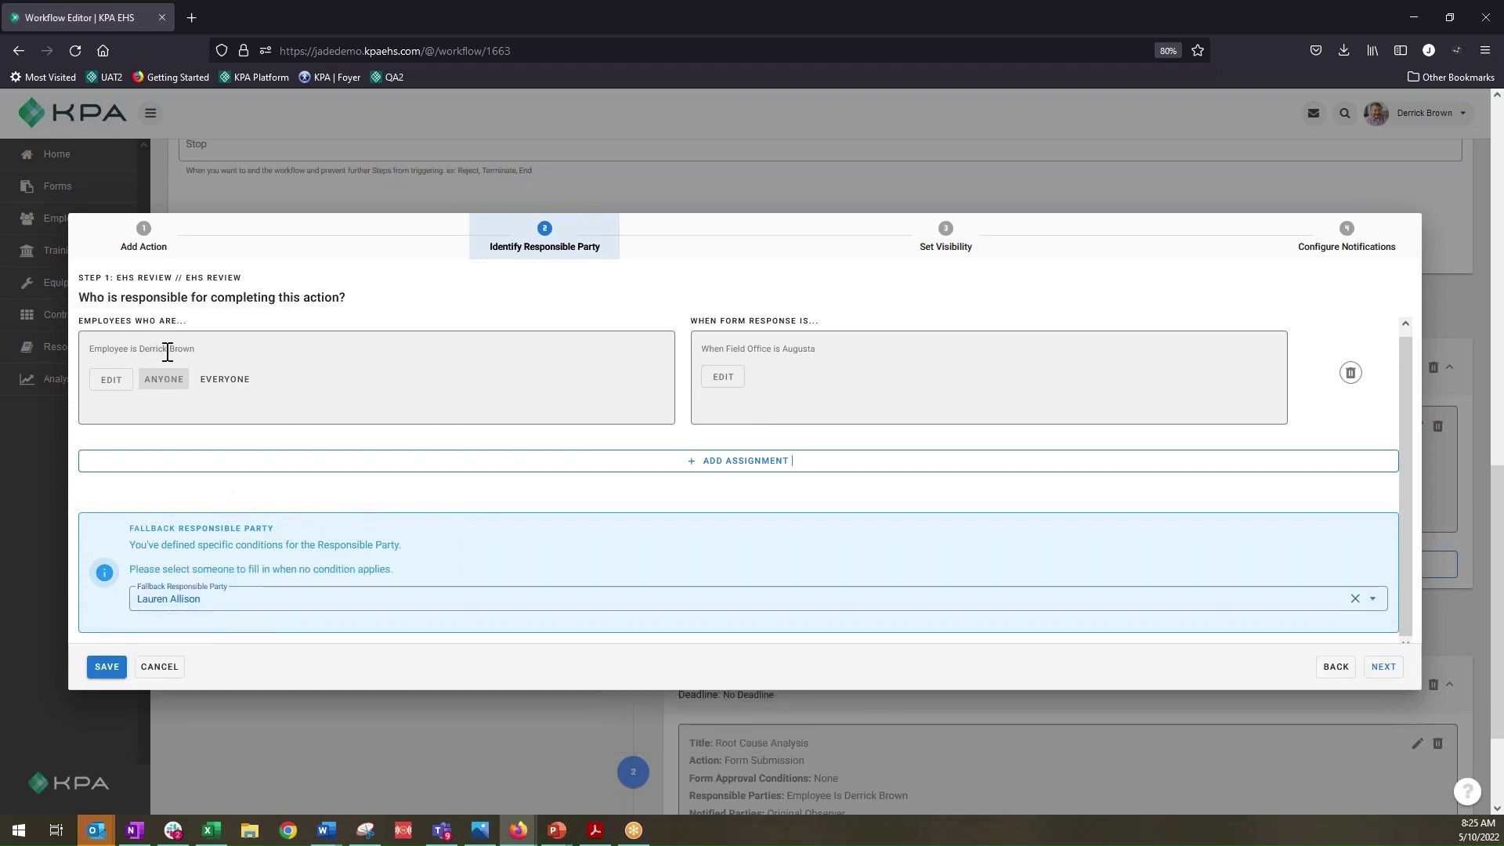
Add a second responsible-party assignment with one selected employee
{"action": "left_click", "coordinate": [739, 462]}
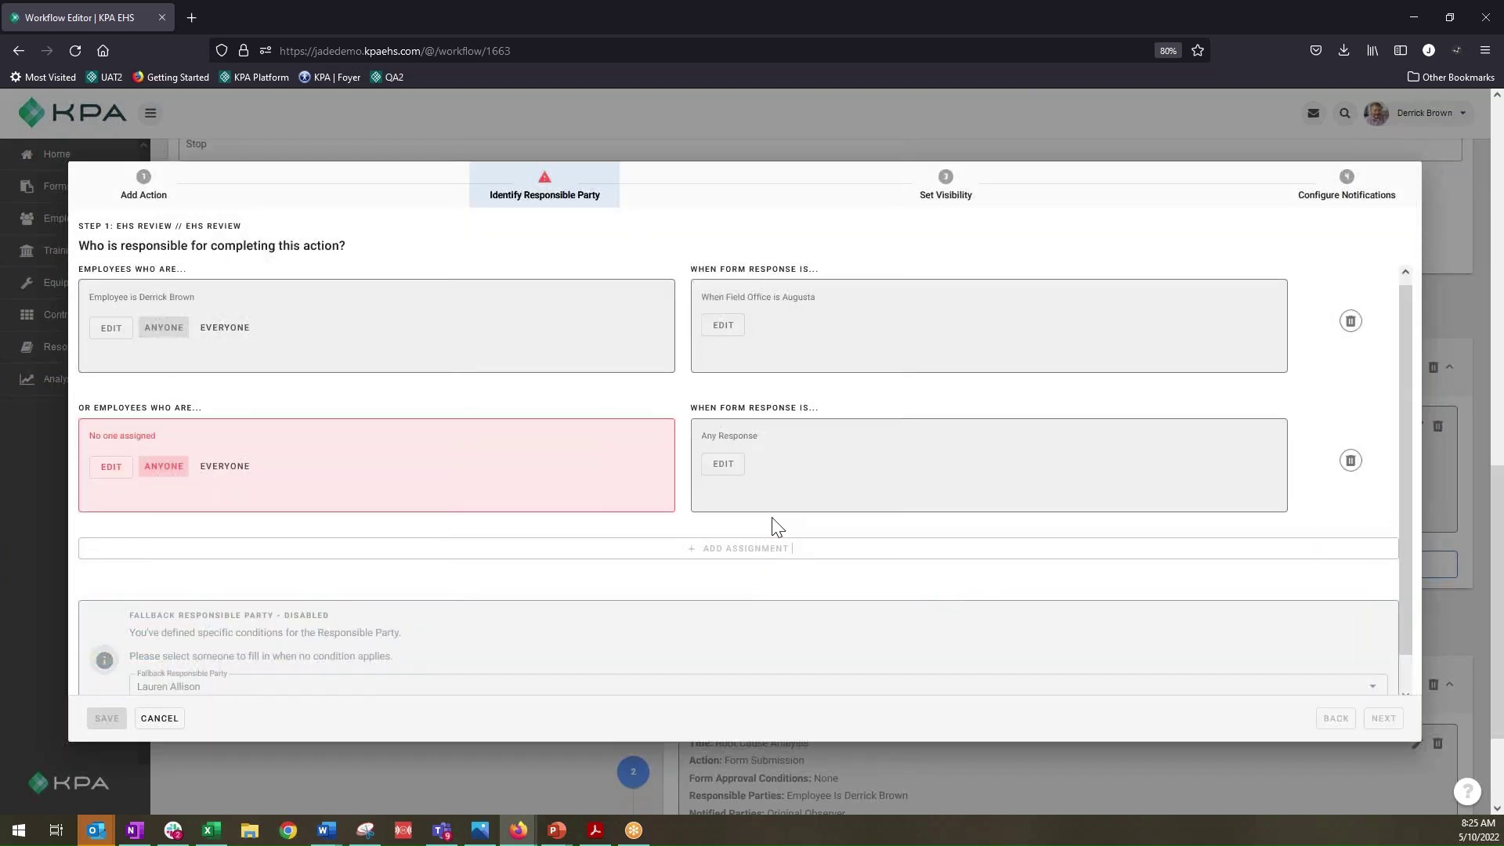
{"action": "left_click", "coordinate": [114, 468]}
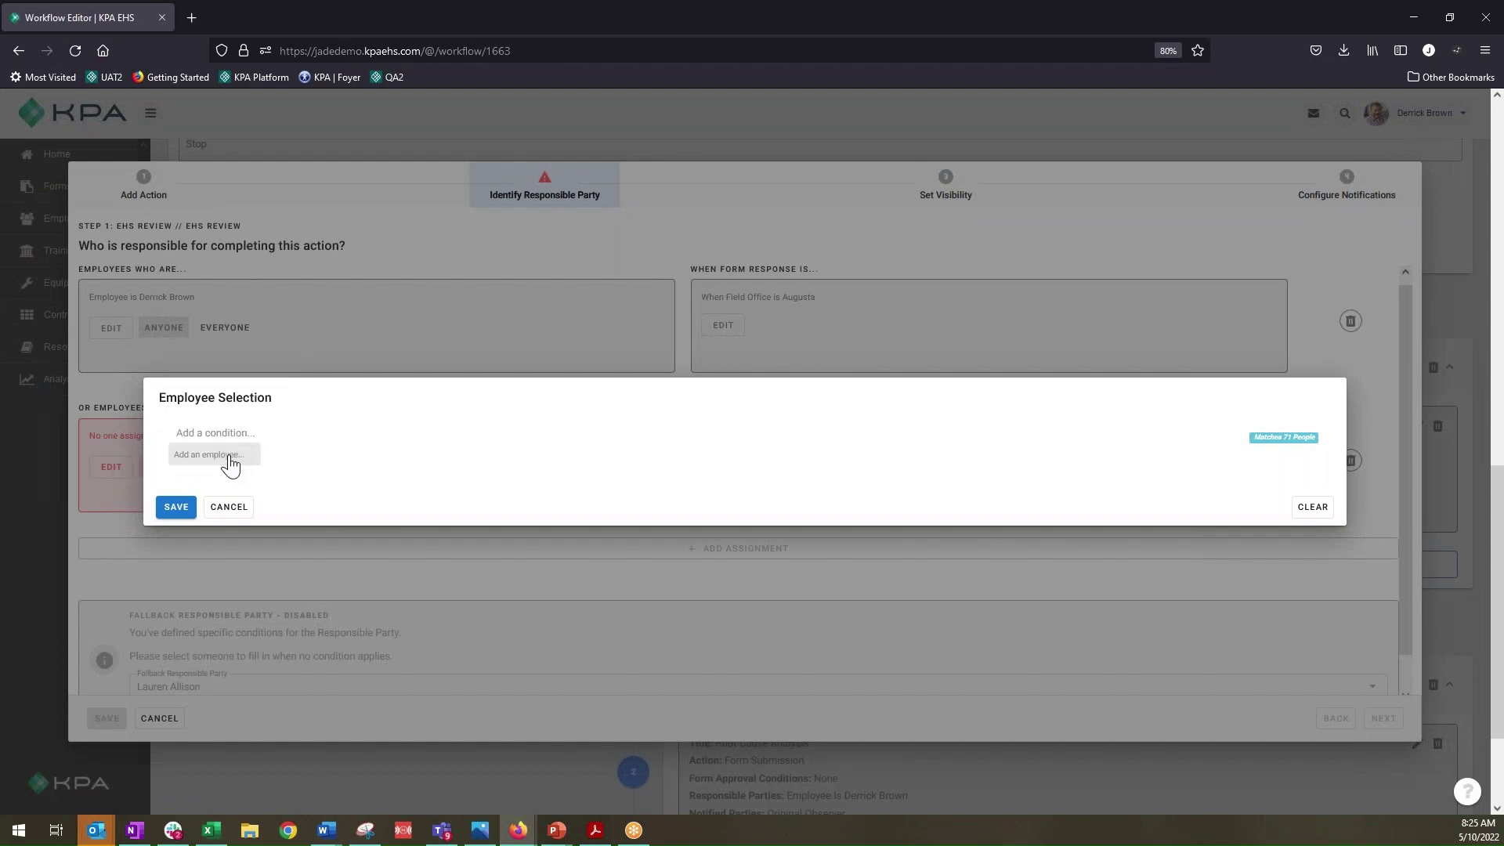
{"action": "left_click", "coordinate": [230, 464]}
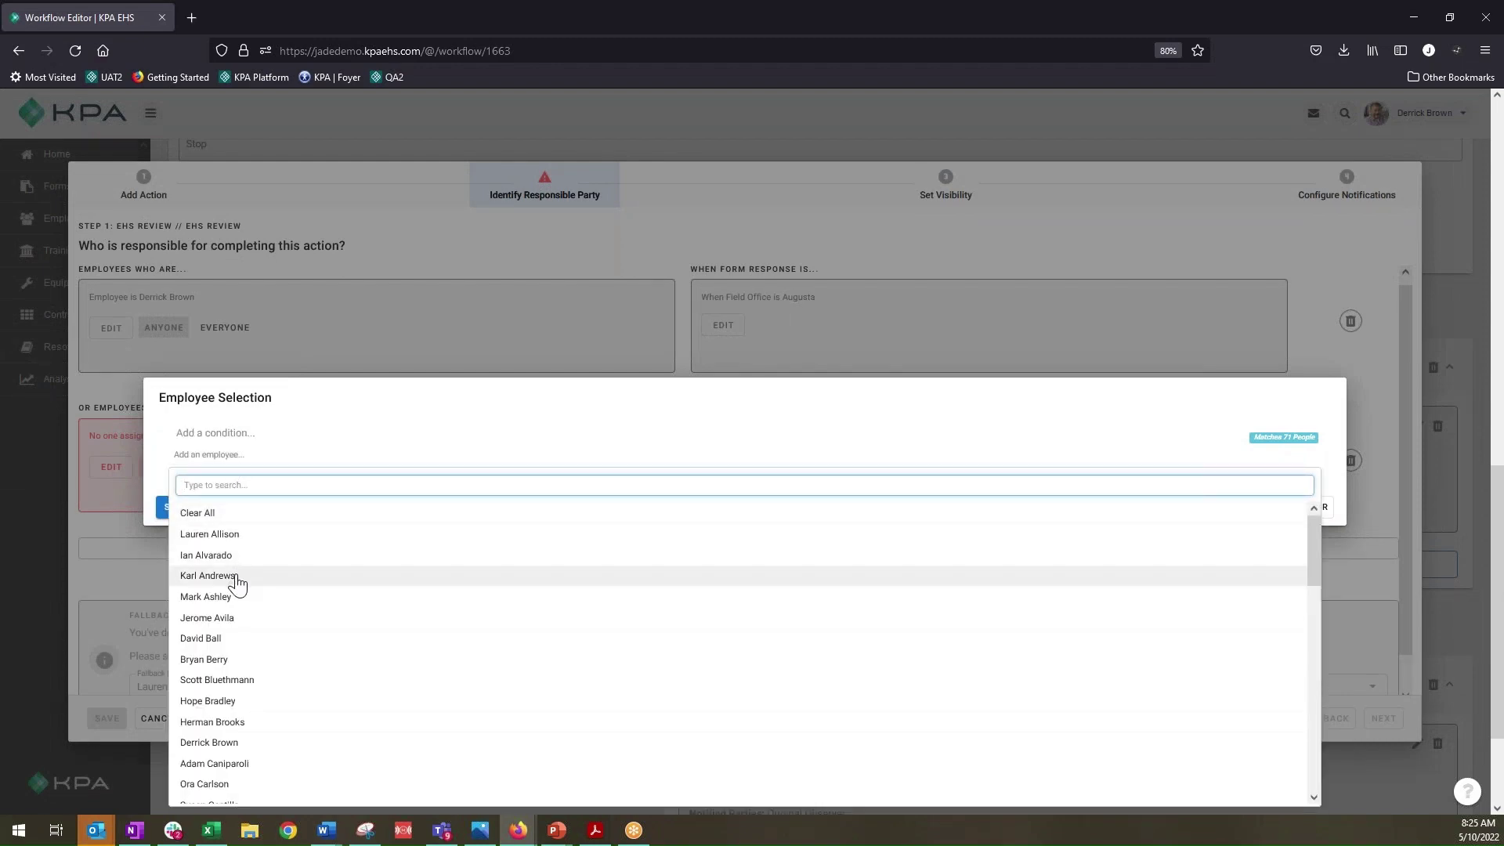
{"action": "left_click", "coordinate": [209, 577]}
{"action": "left_click", "coordinate": [176, 508]}
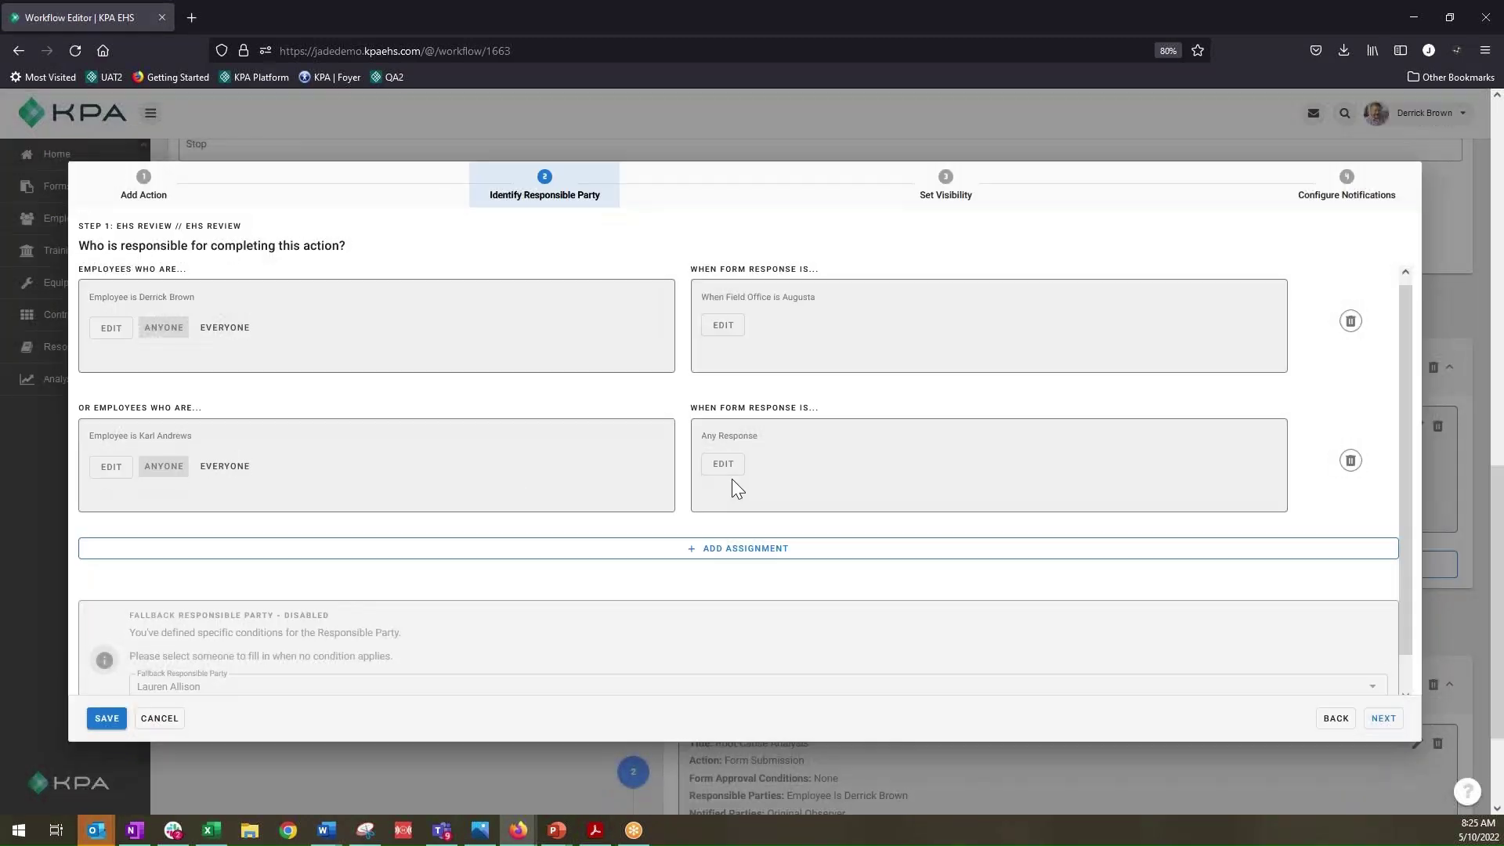
Limit the new assignment to Original Submission Field Office is Blair, and save the conditions
{"action": "left_click", "coordinate": [721, 468]}
{"action": "left_click", "coordinate": [698, 445]}
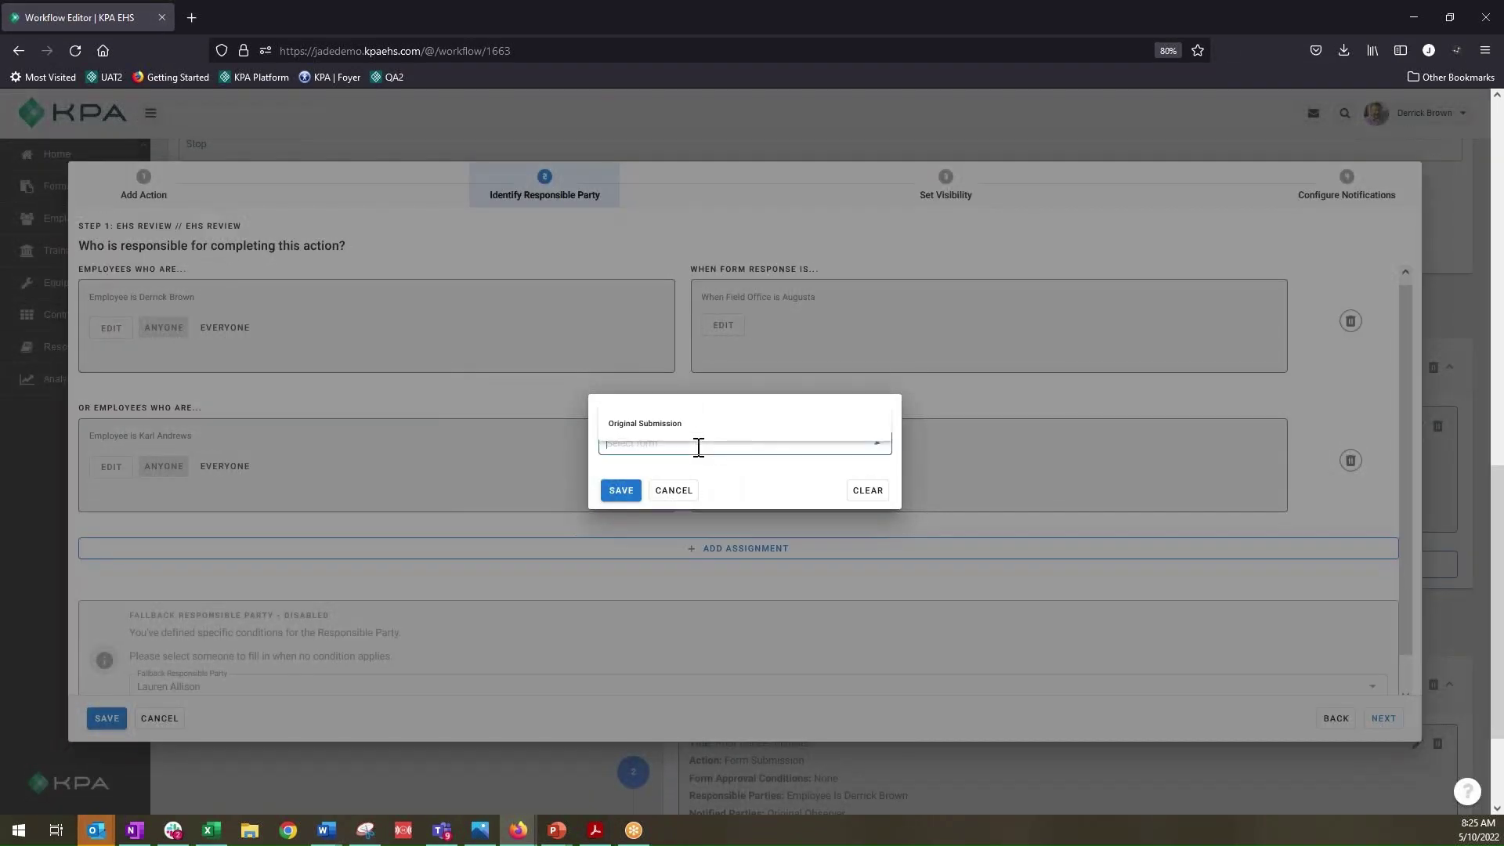
{"action": "left_click", "coordinate": [678, 427]}
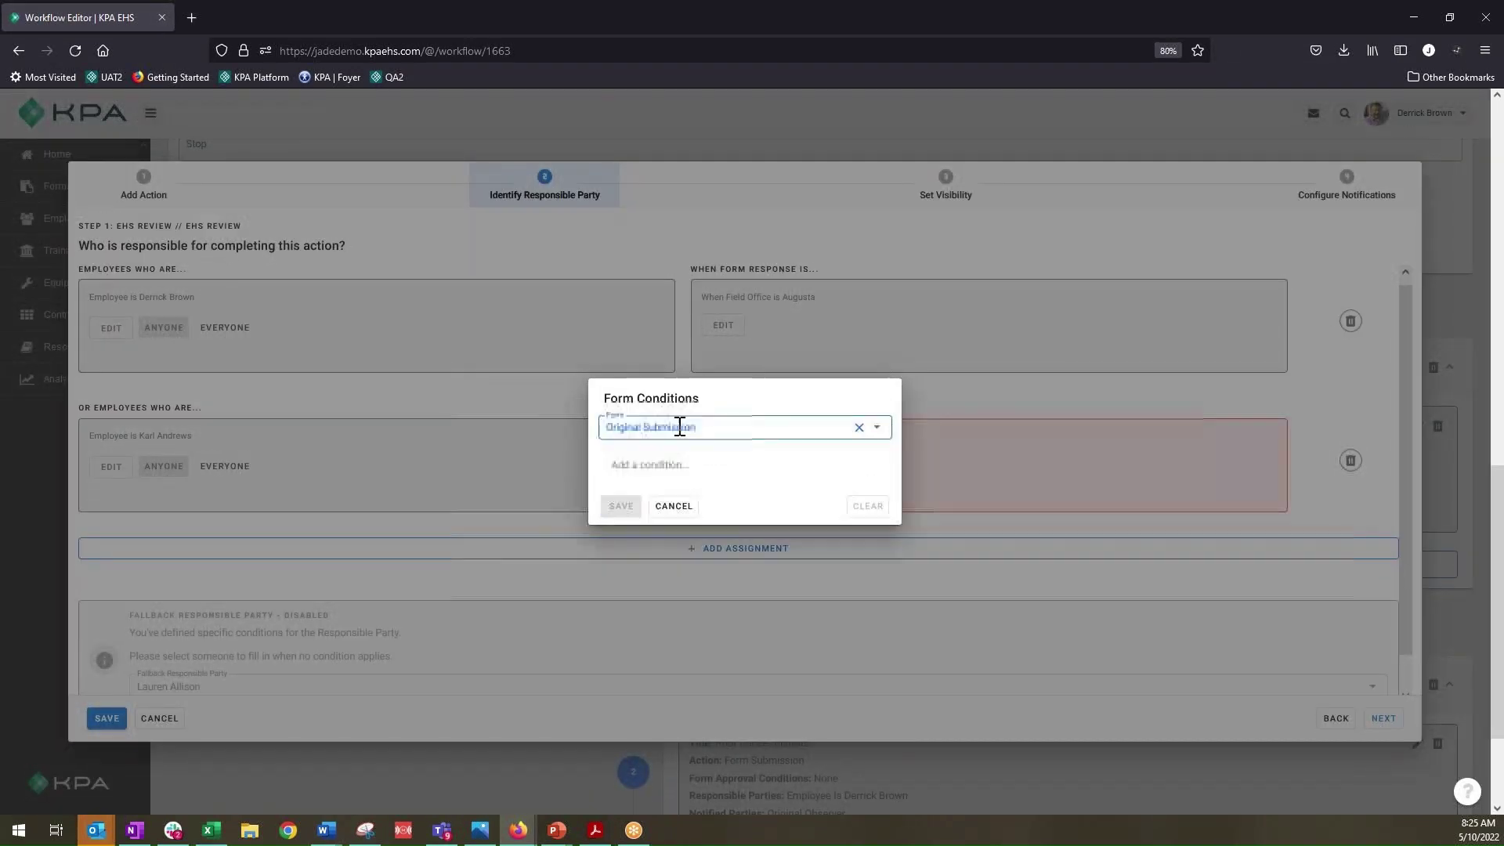
{"action": "left_click", "coordinate": [680, 473]}
{"action": "left_click", "coordinate": [680, 474]}
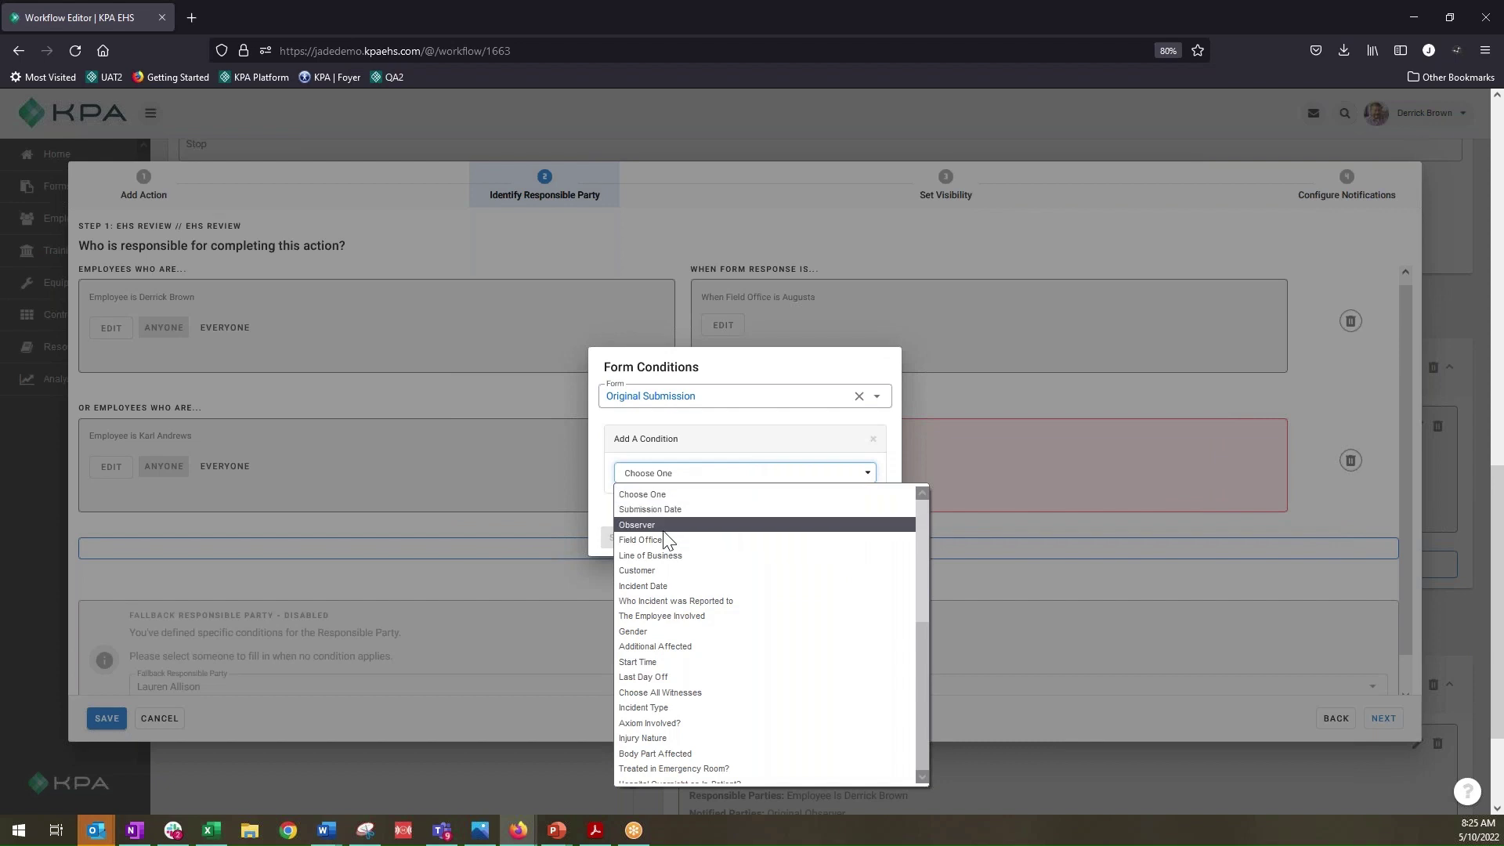
{"action": "left_click", "coordinate": [668, 524]}
{"action": "left_click", "coordinate": [672, 470]}
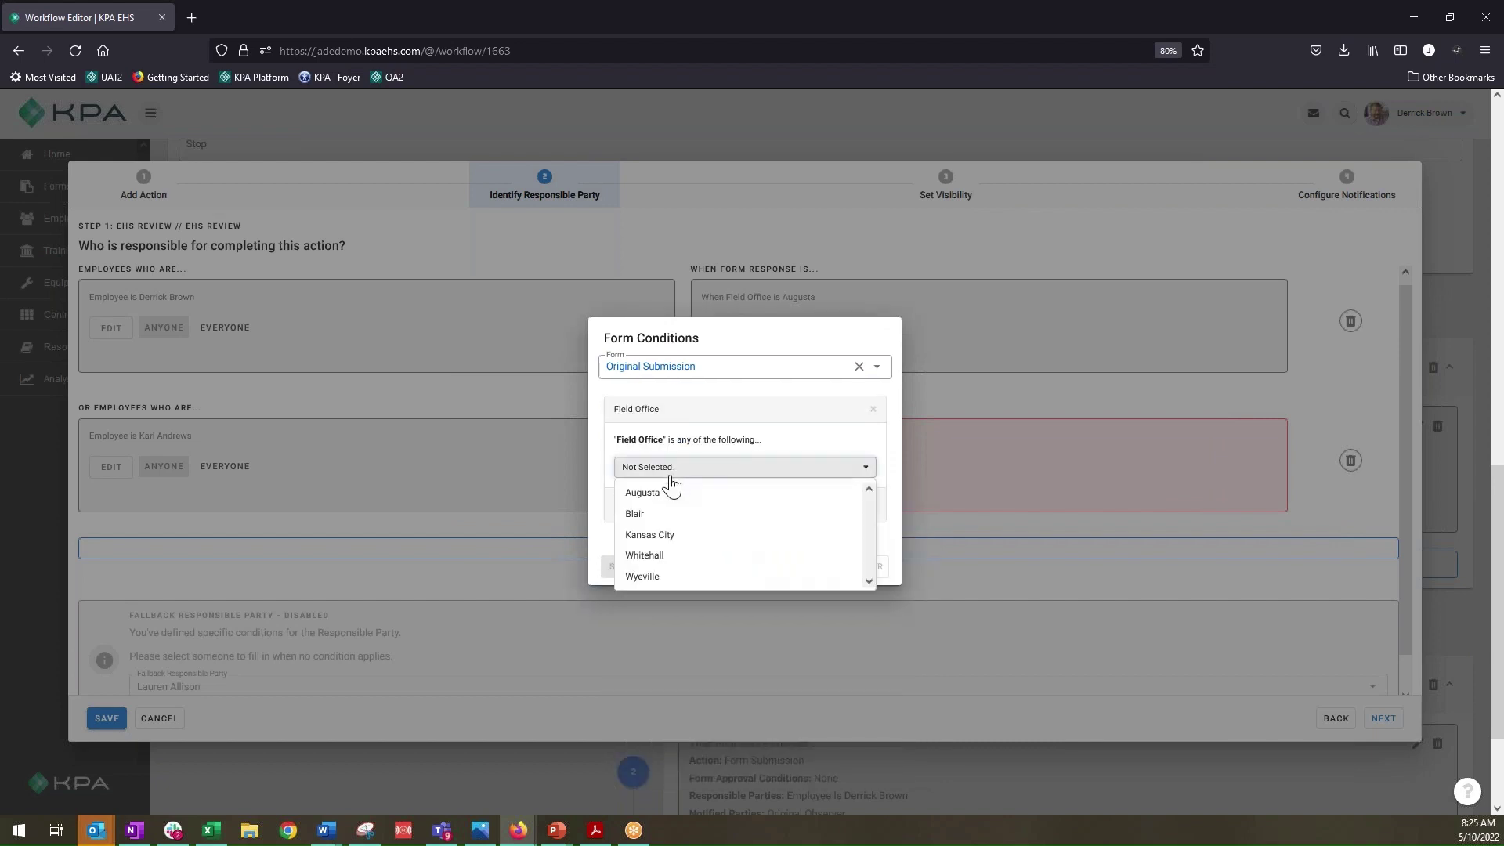
{"action": "left_click", "coordinate": [649, 515]}
{"action": "left_click", "coordinate": [638, 509]}
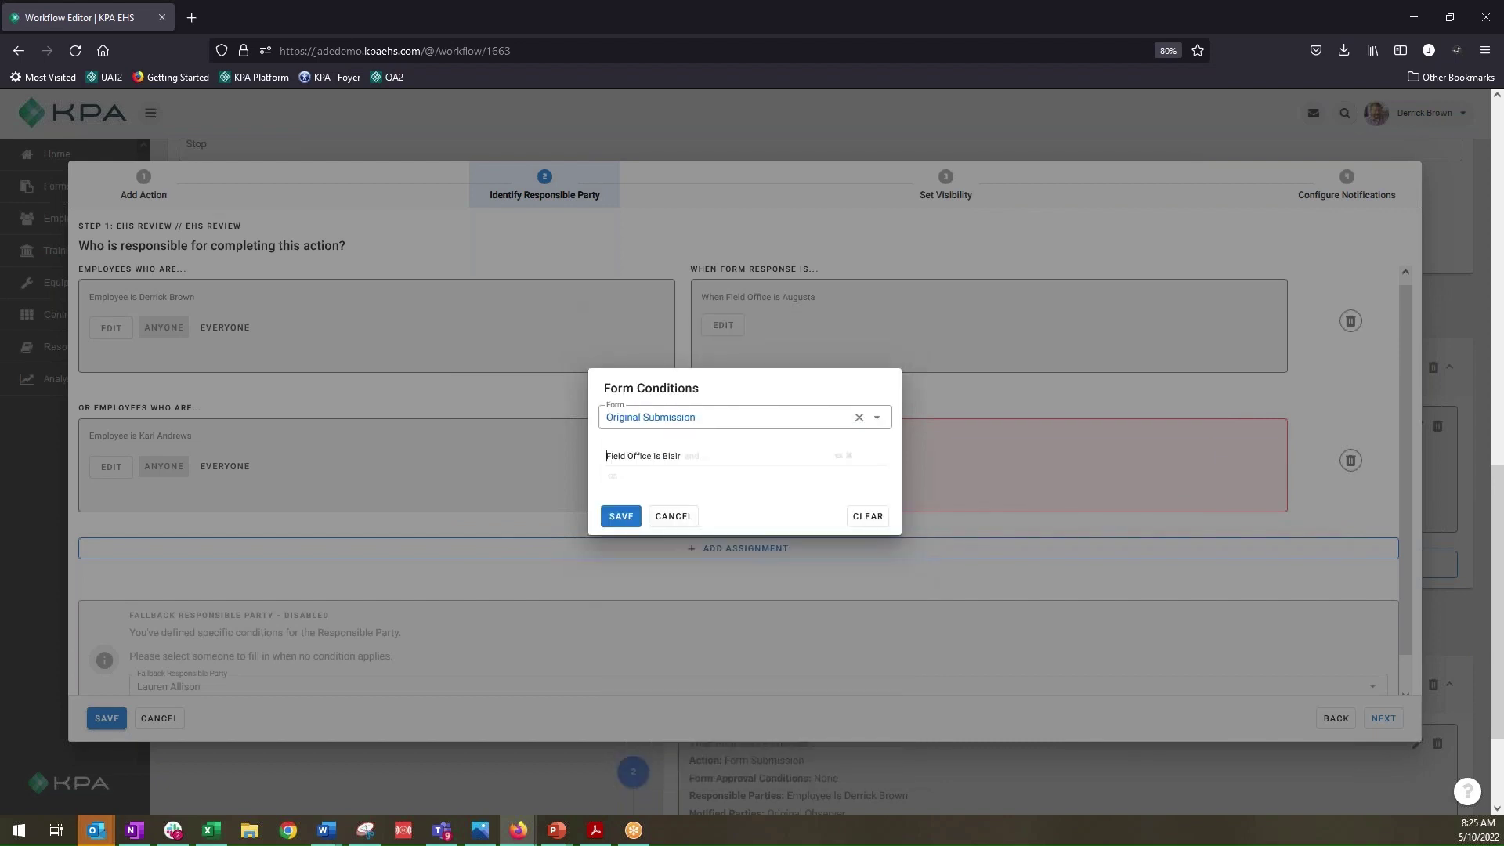
{"action": "left_click", "coordinate": [623, 518]}
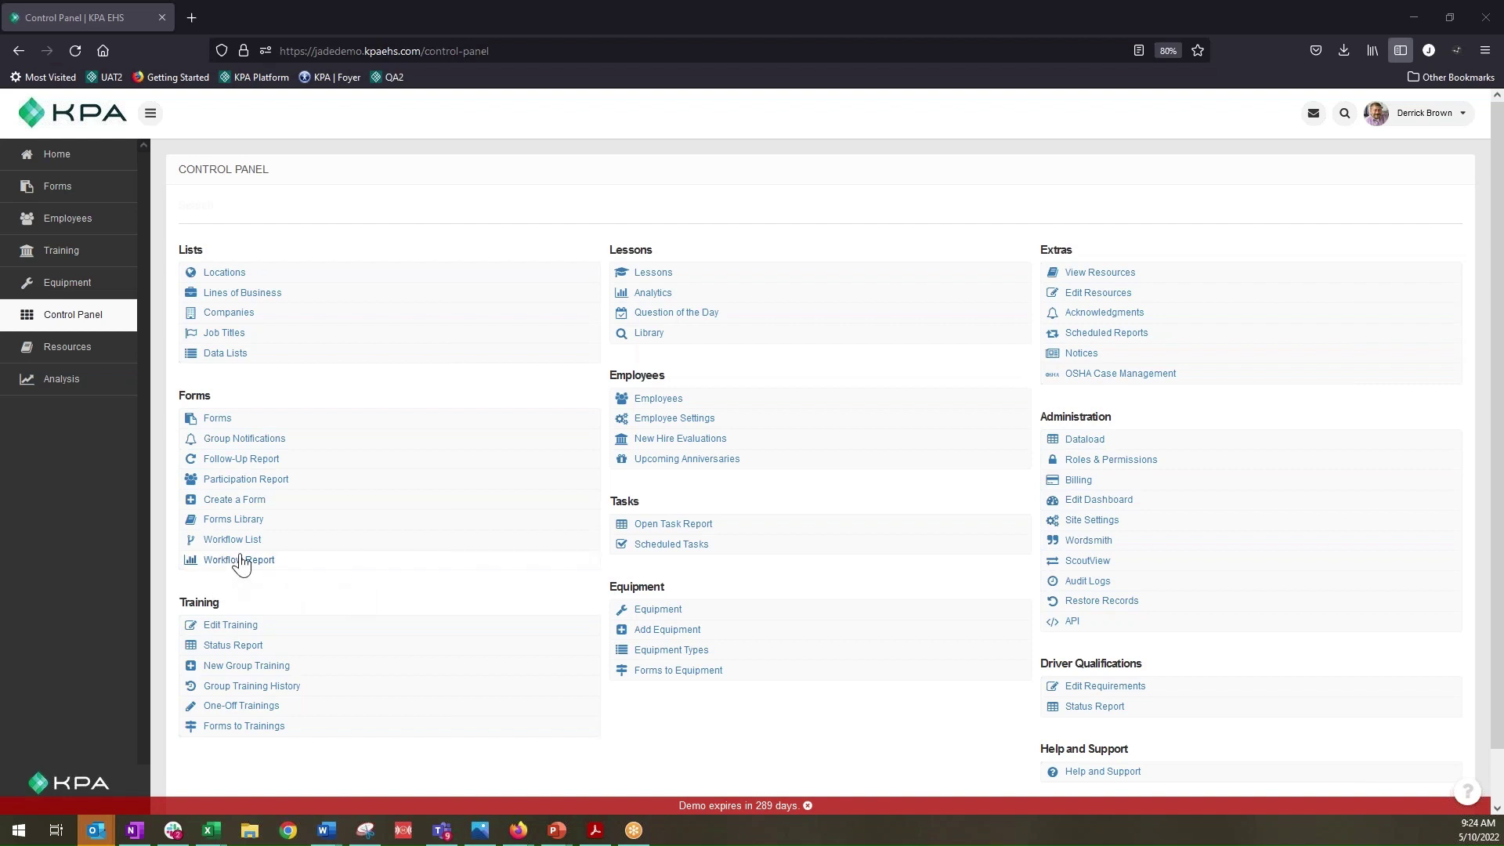
Reopen the Incident Report workflow from the Workflow List and scroll down to its steps
{"action": "left_click", "coordinate": [244, 539]}
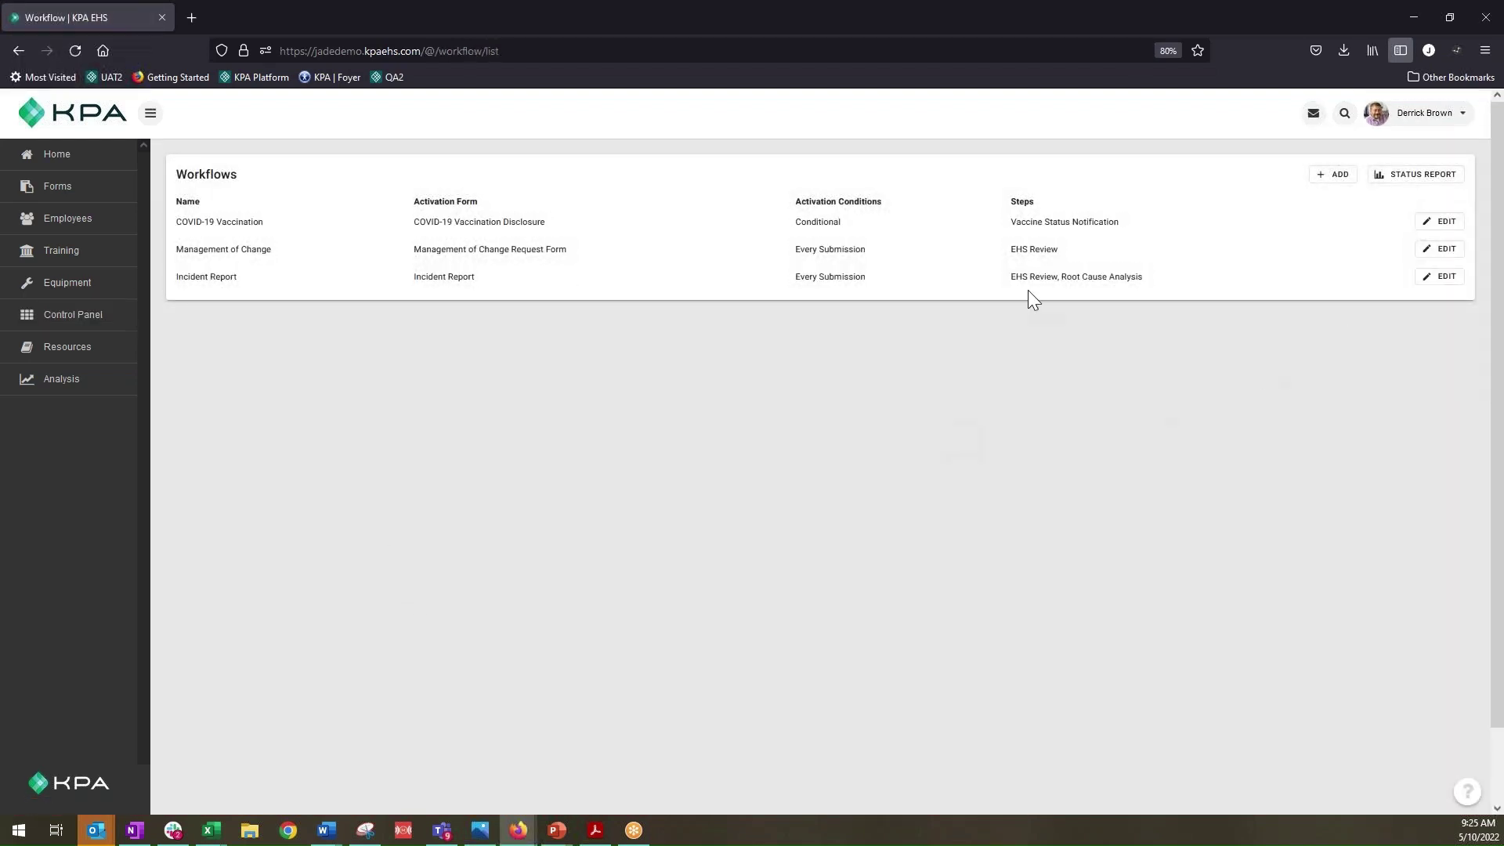
{"action": "left_click", "coordinate": [1441, 277]}
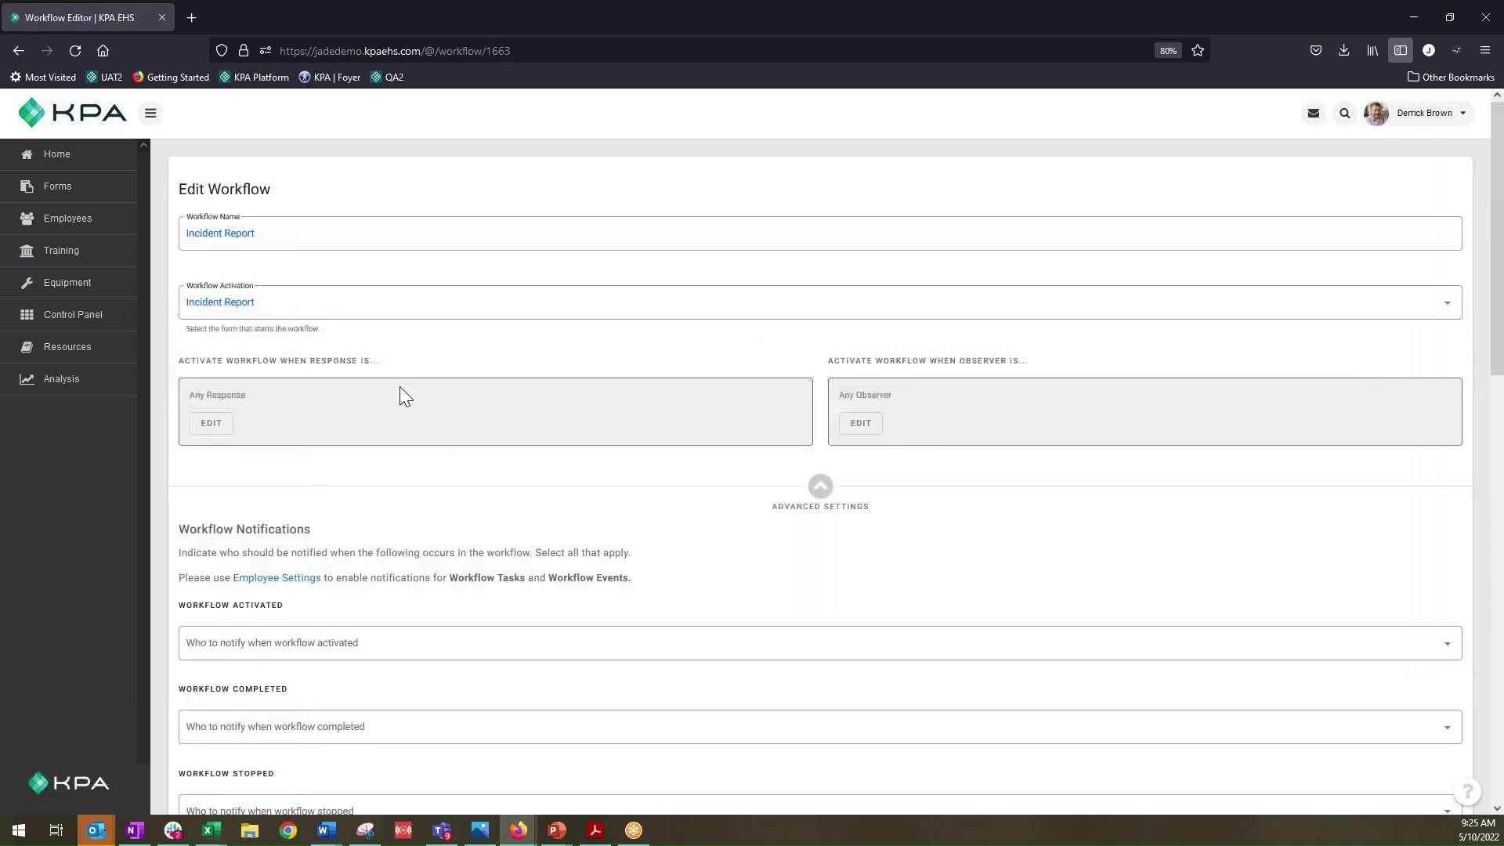
{"action": "scroll", "coordinate": [404, 396], "scroll_direction": "down", "scroll_amount": 10}
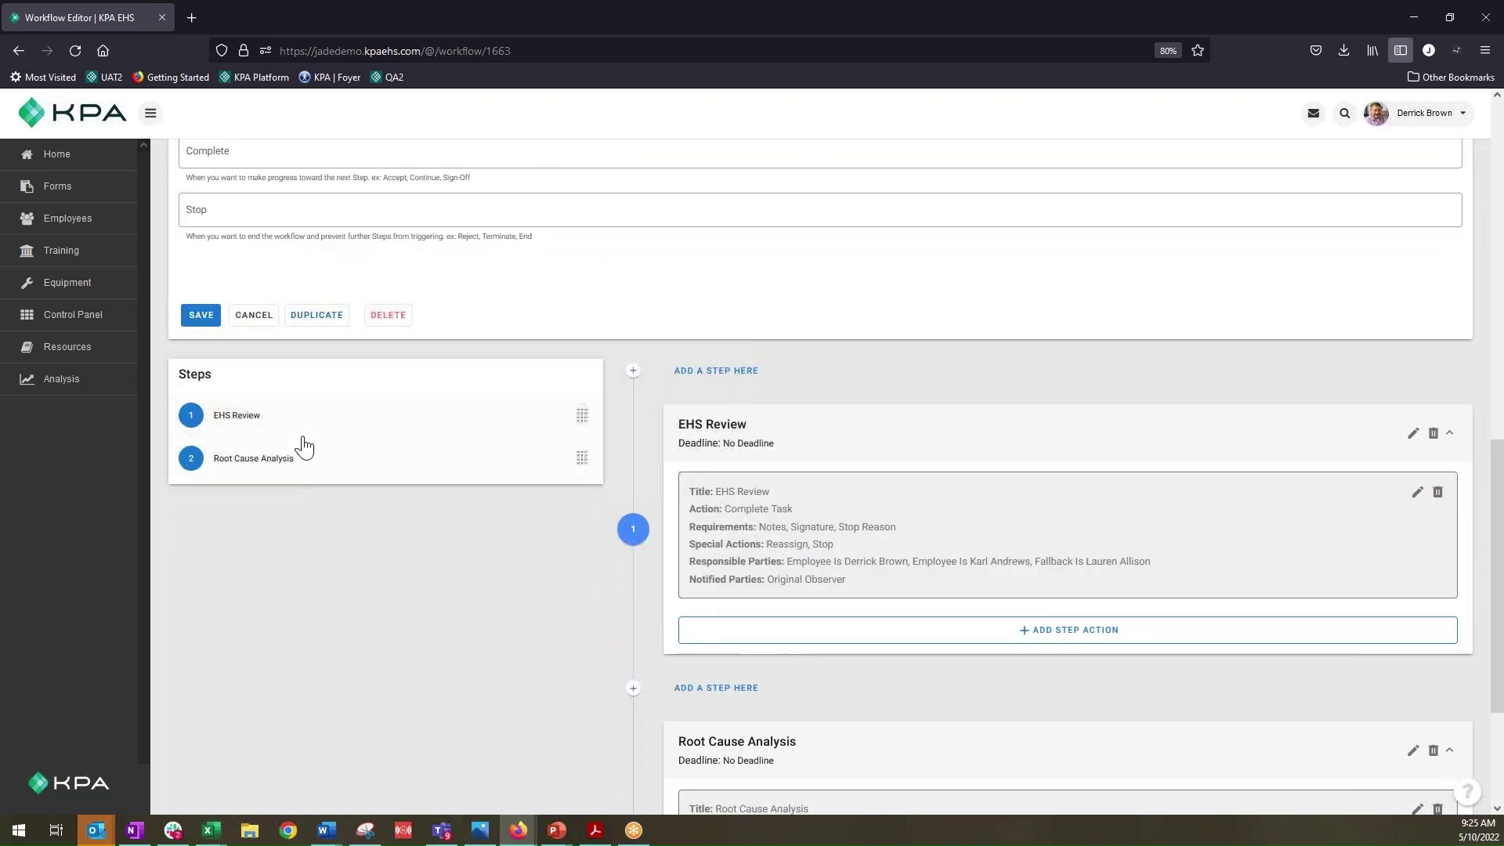
{"action": "scroll", "coordinate": [341, 597], "scroll_direction": "down", "scroll_amount": 1}
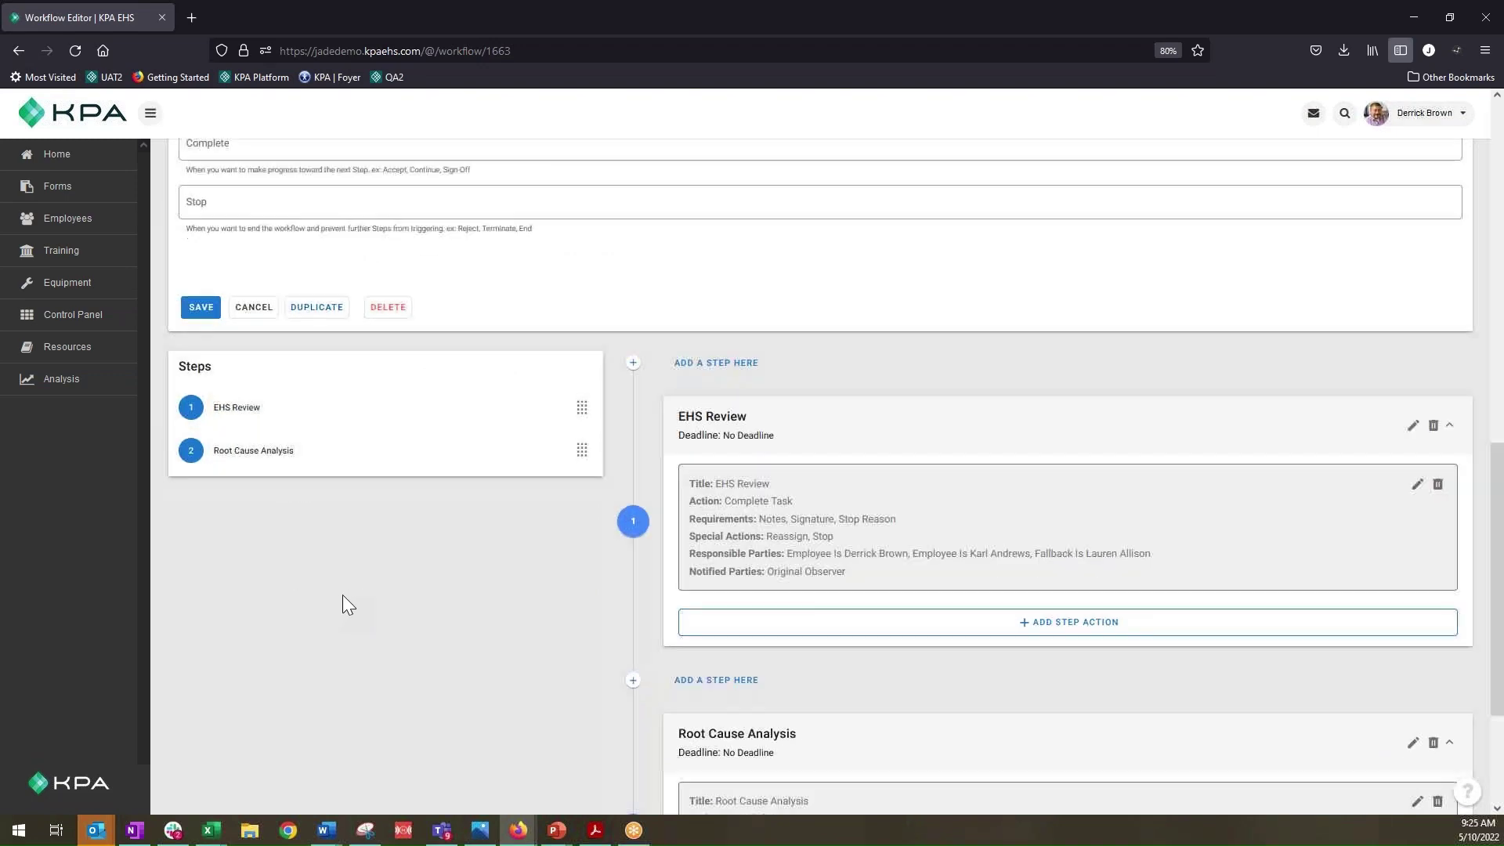
{"action": "scroll", "coordinate": [342, 594], "scroll_direction": "down", "scroll_amount": 2}
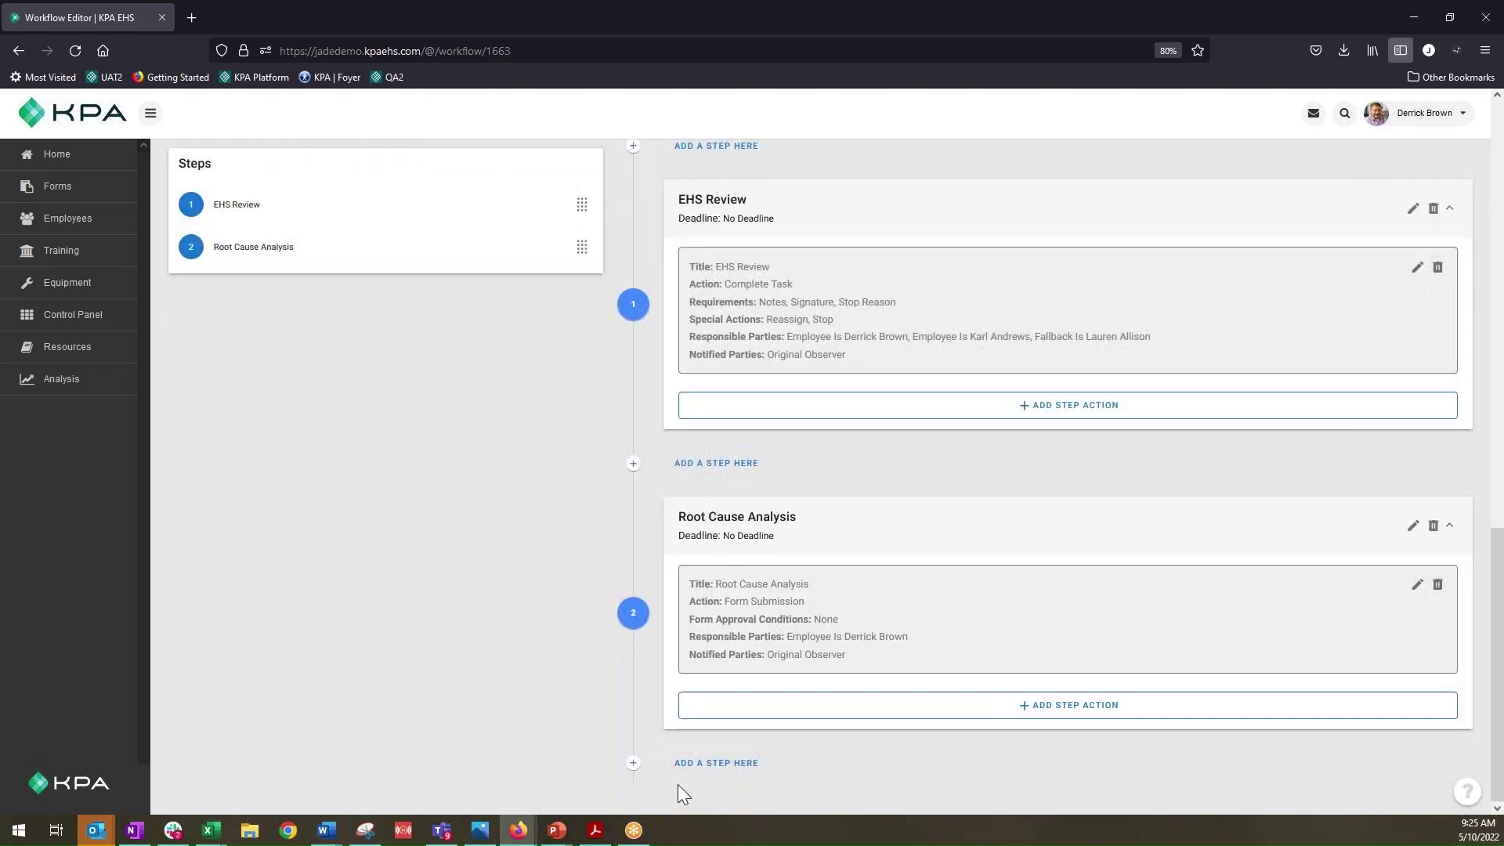
Add a step named 'Final Off' after Root Cause Analysis and save it
{"action": "left_click", "coordinate": [716, 764]}
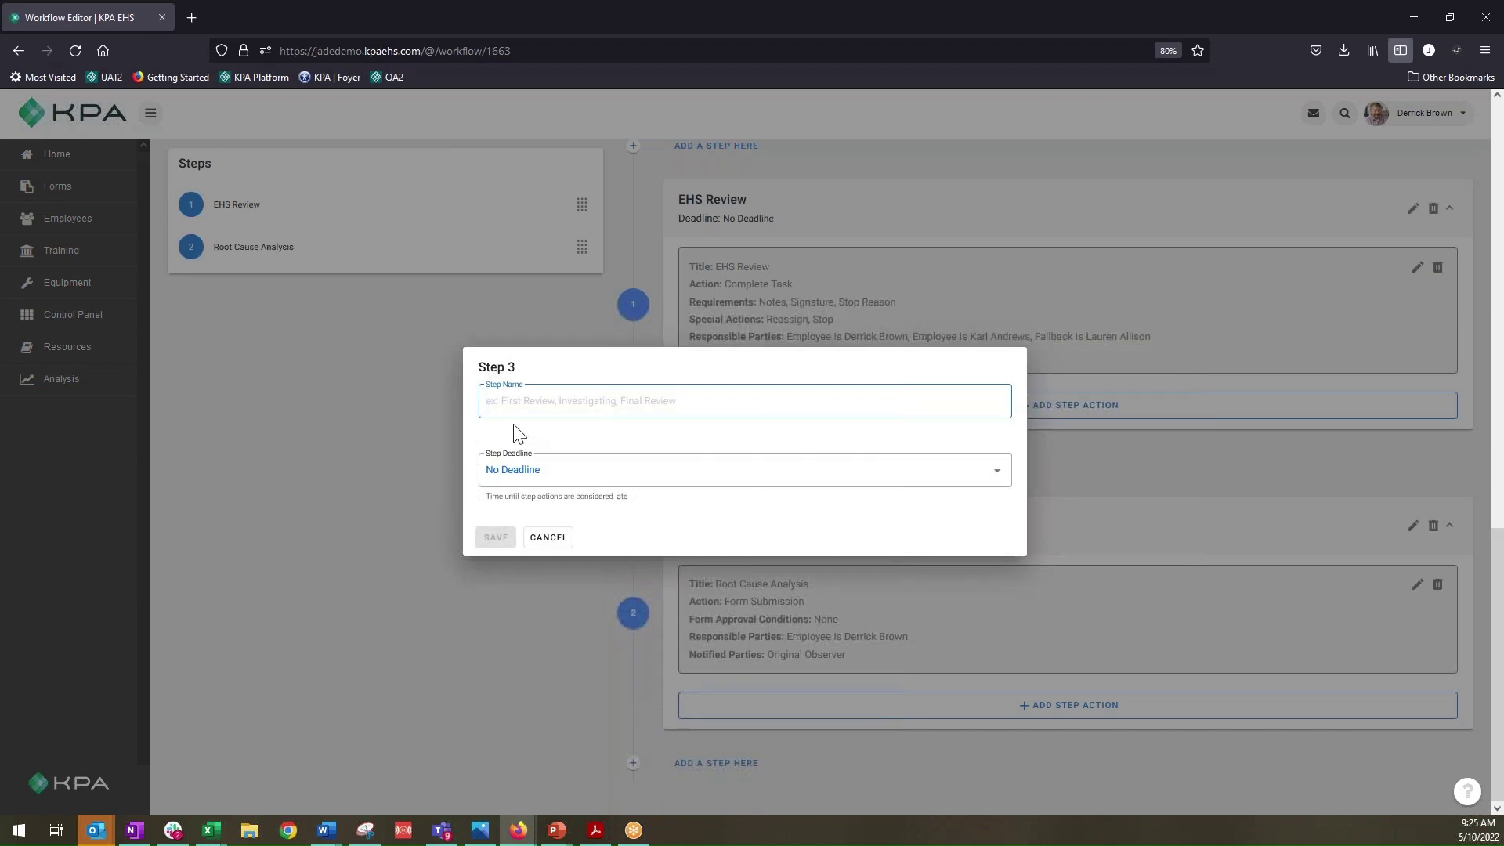
{"action": "type", "text": "Sign"}
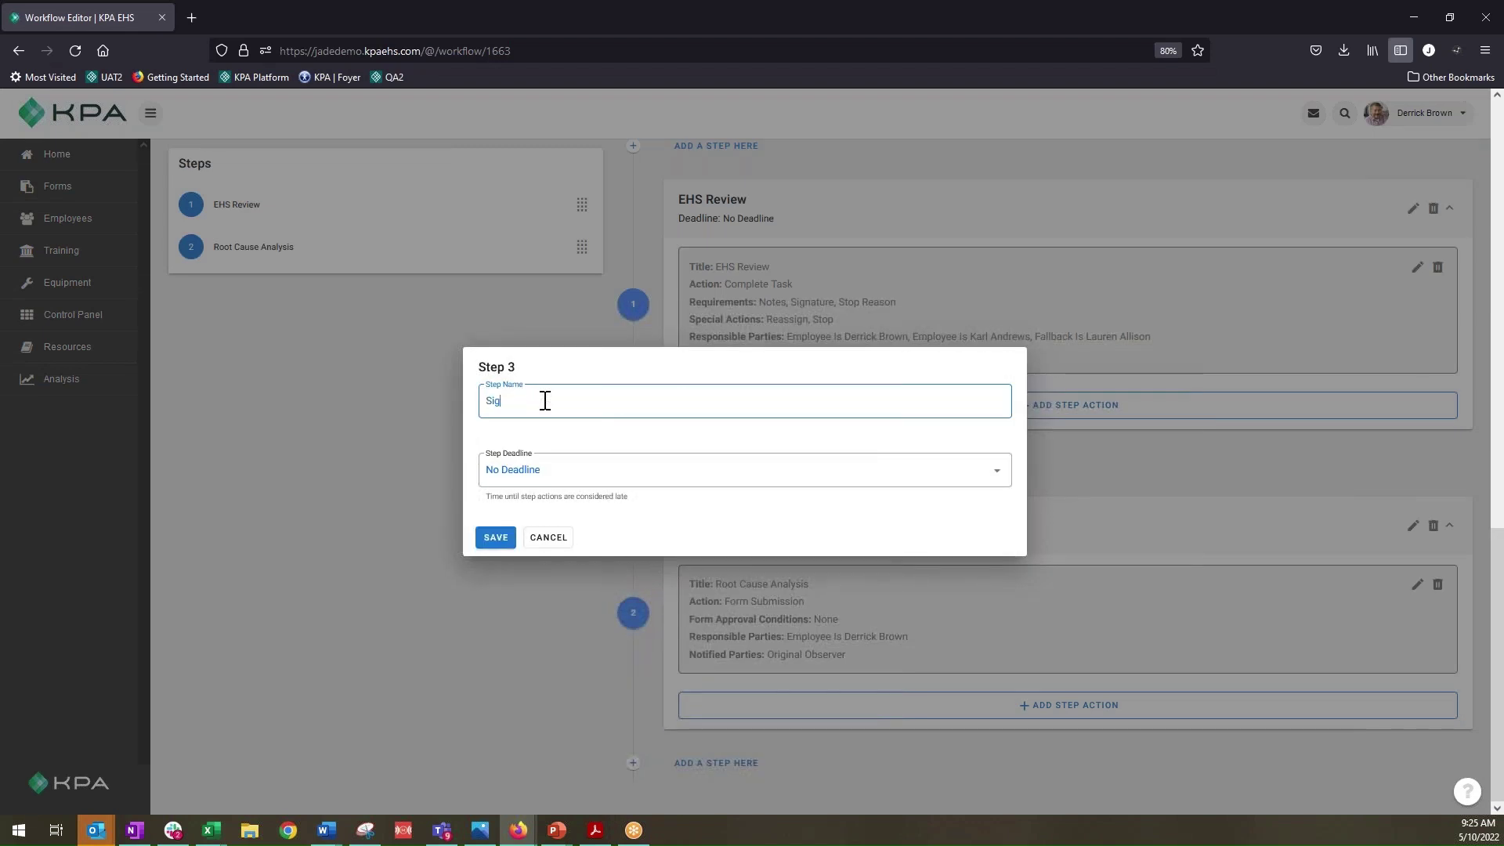
{"action": "key", "text": "BackSpace"}
{"action": "key", "text": "BackSpace"}
{"action": "key", "text": "BackSpace"}
{"action": "key", "text": "BackSpace"}
{"action": "type", "text": "Final O"}
{"action": "left_click", "coordinate": [496, 537]}
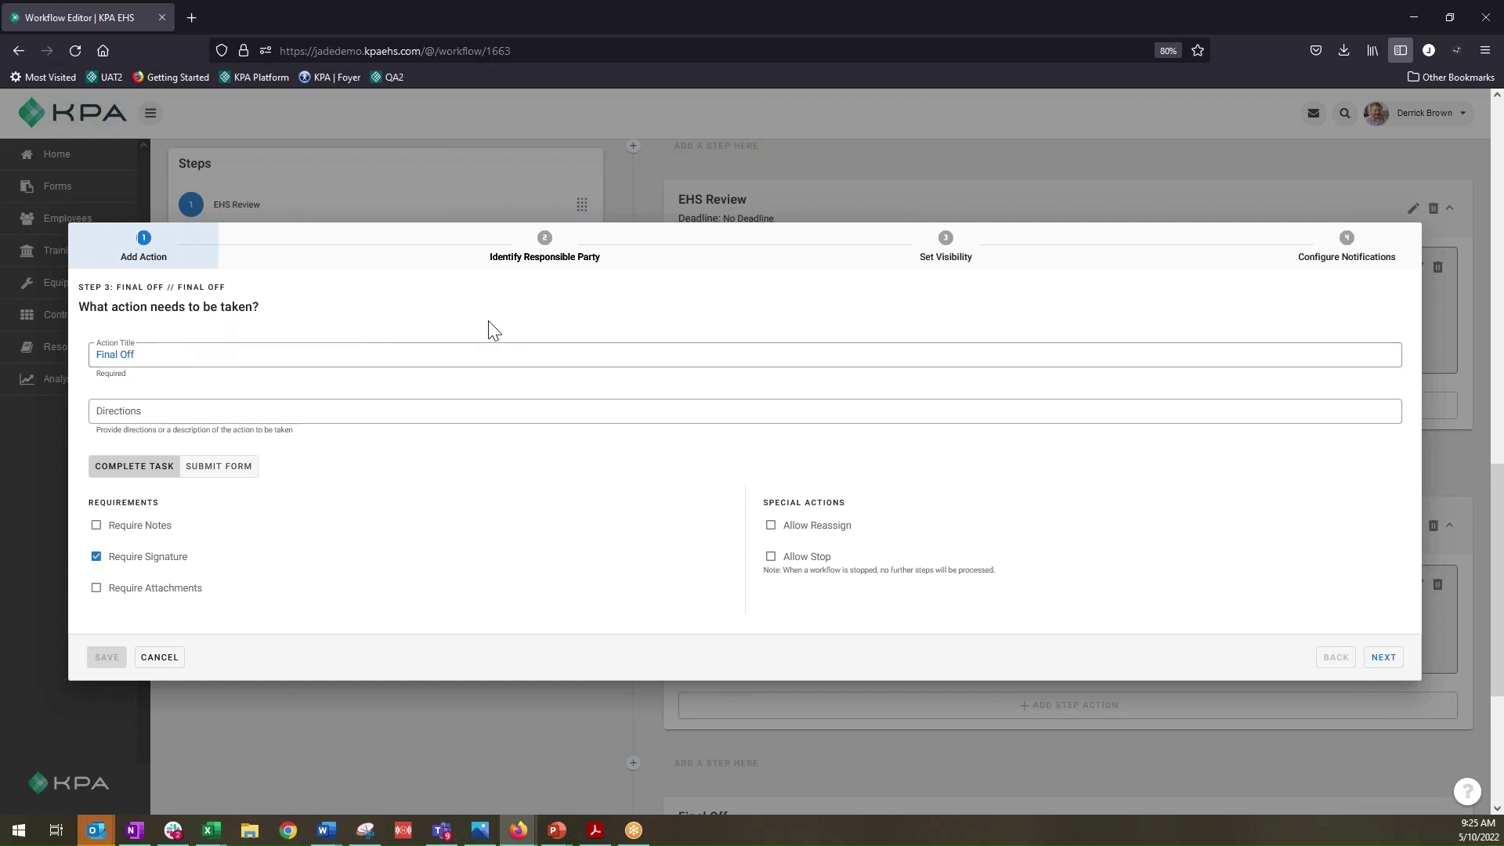
Go to Final Off's responsible-party page and start editing its Employees Who Are criteria
{"action": "left_click", "coordinate": [540, 259]}
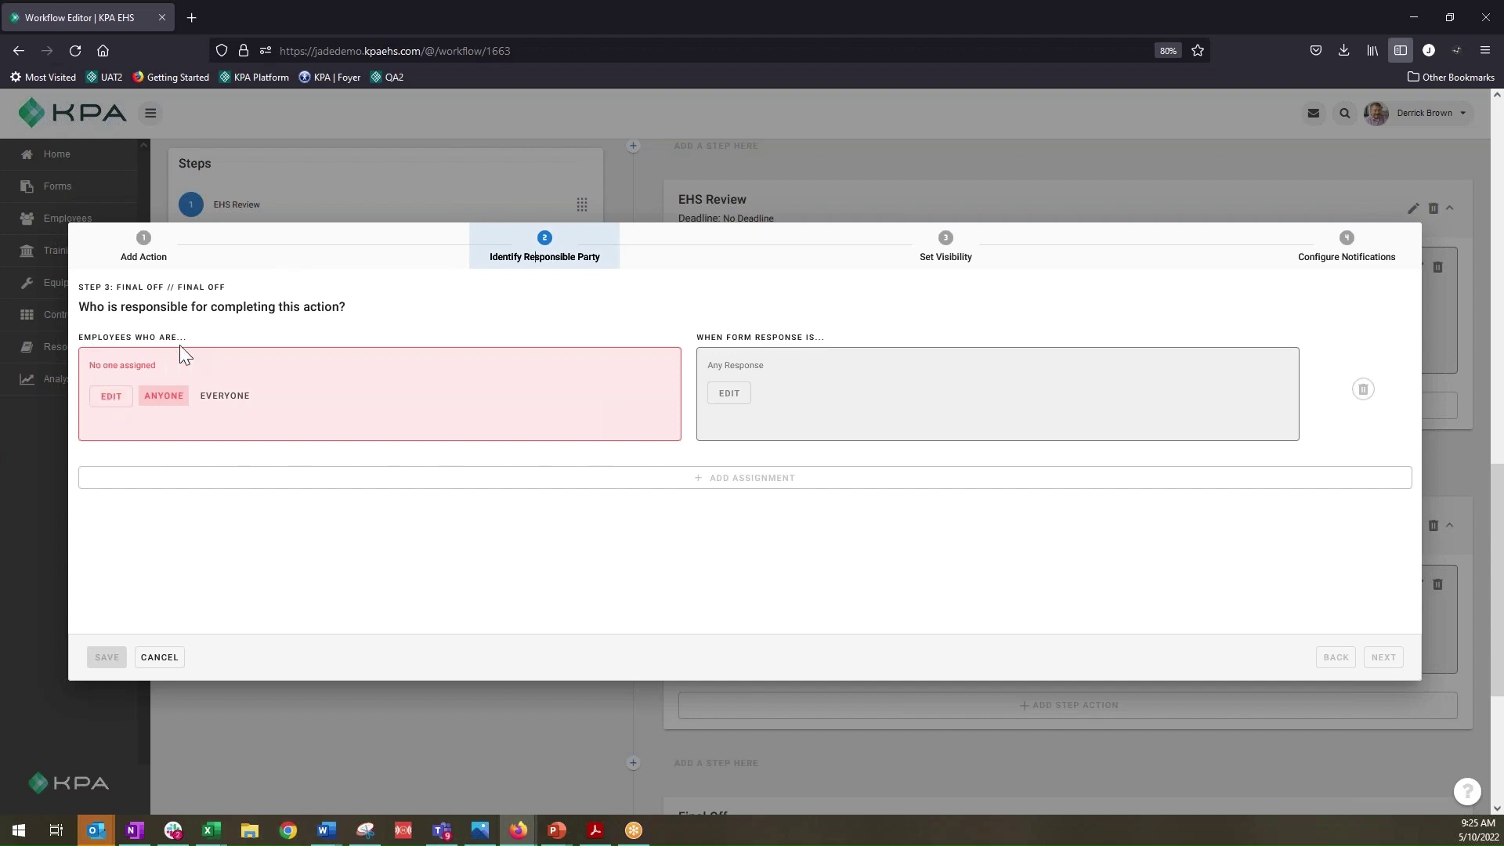
{"action": "left_click", "coordinate": [113, 407]}
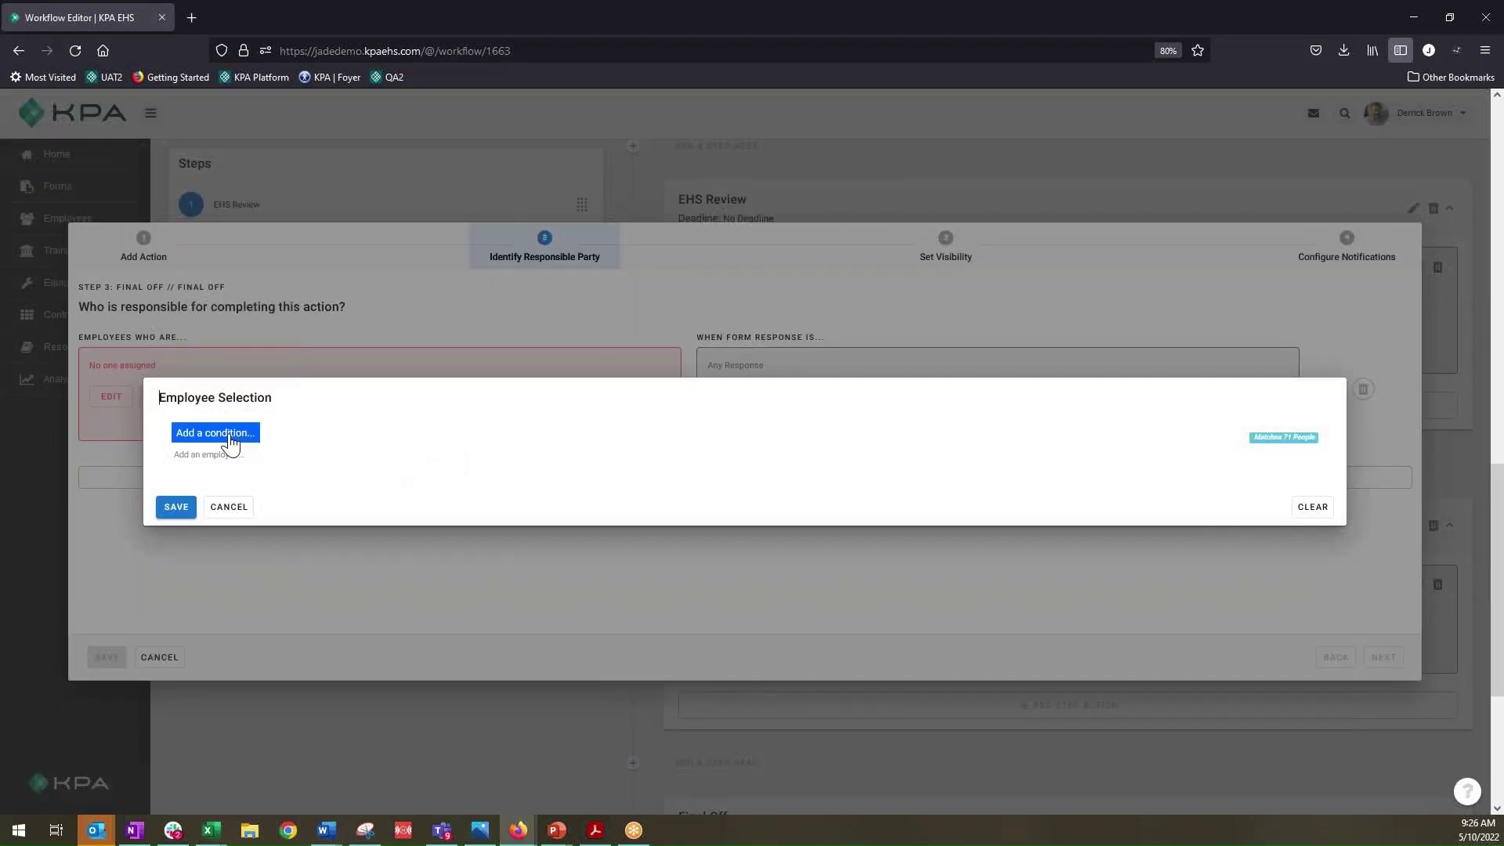
Assign Final Off to employees selected as responsible party by the EHS Review step, and save
{"action": "left_click", "coordinate": [230, 434]}
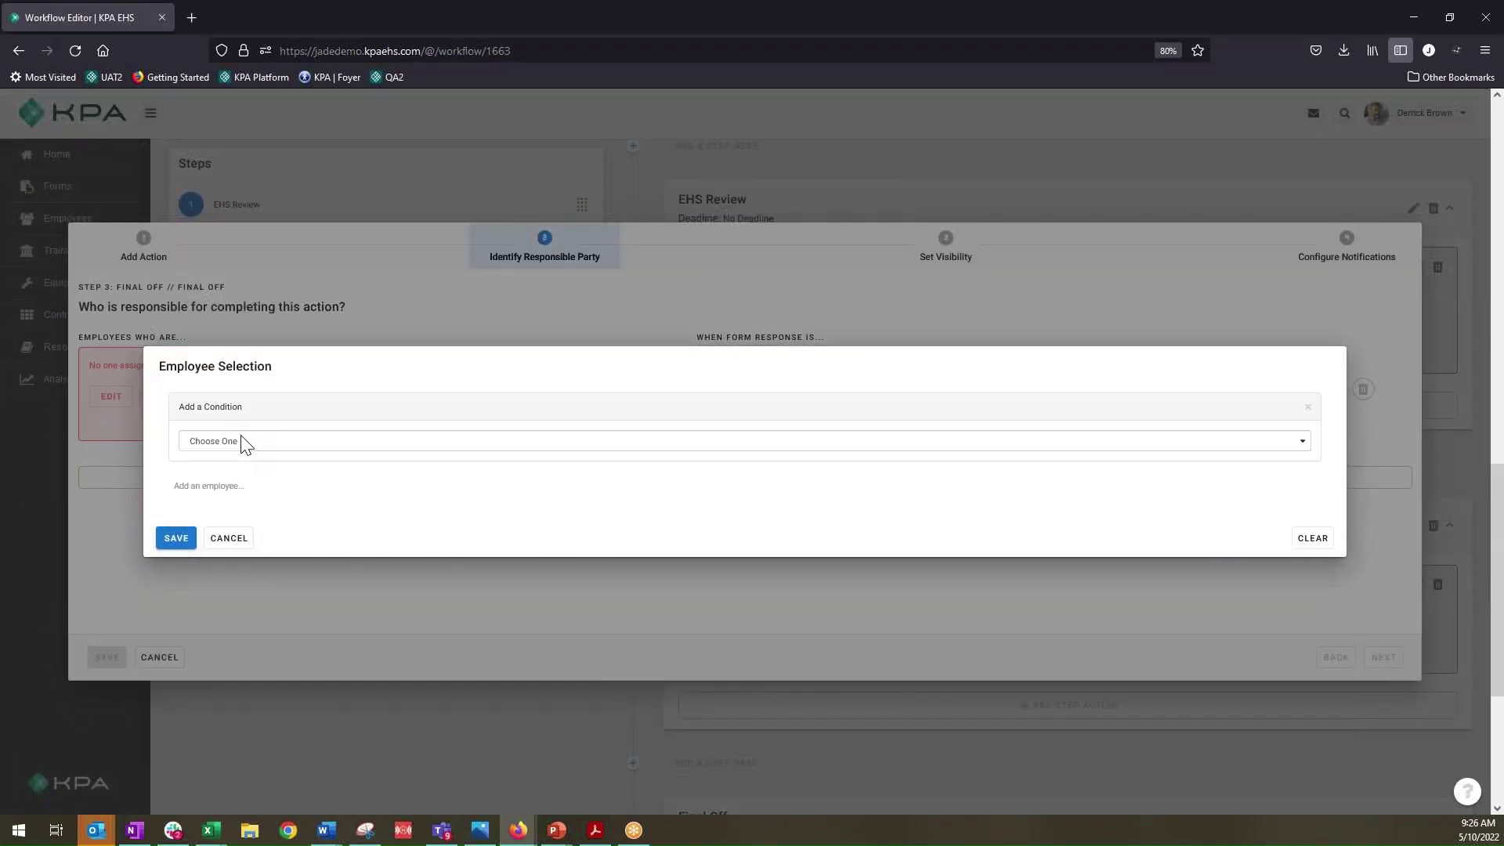
{"action": "left_click", "coordinate": [259, 443]}
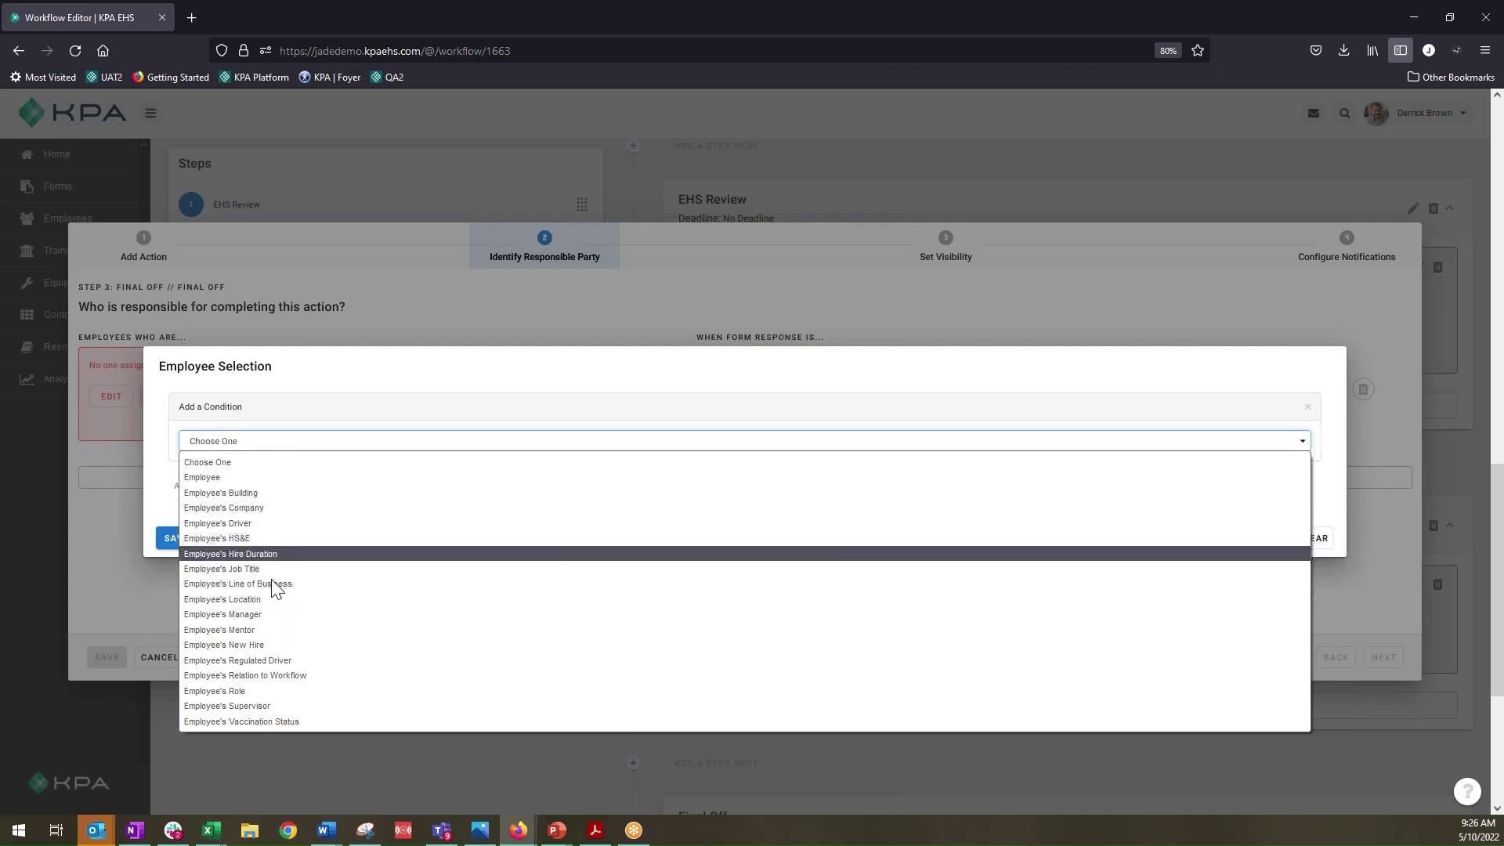
{"action": "left_click", "coordinate": [267, 678]}
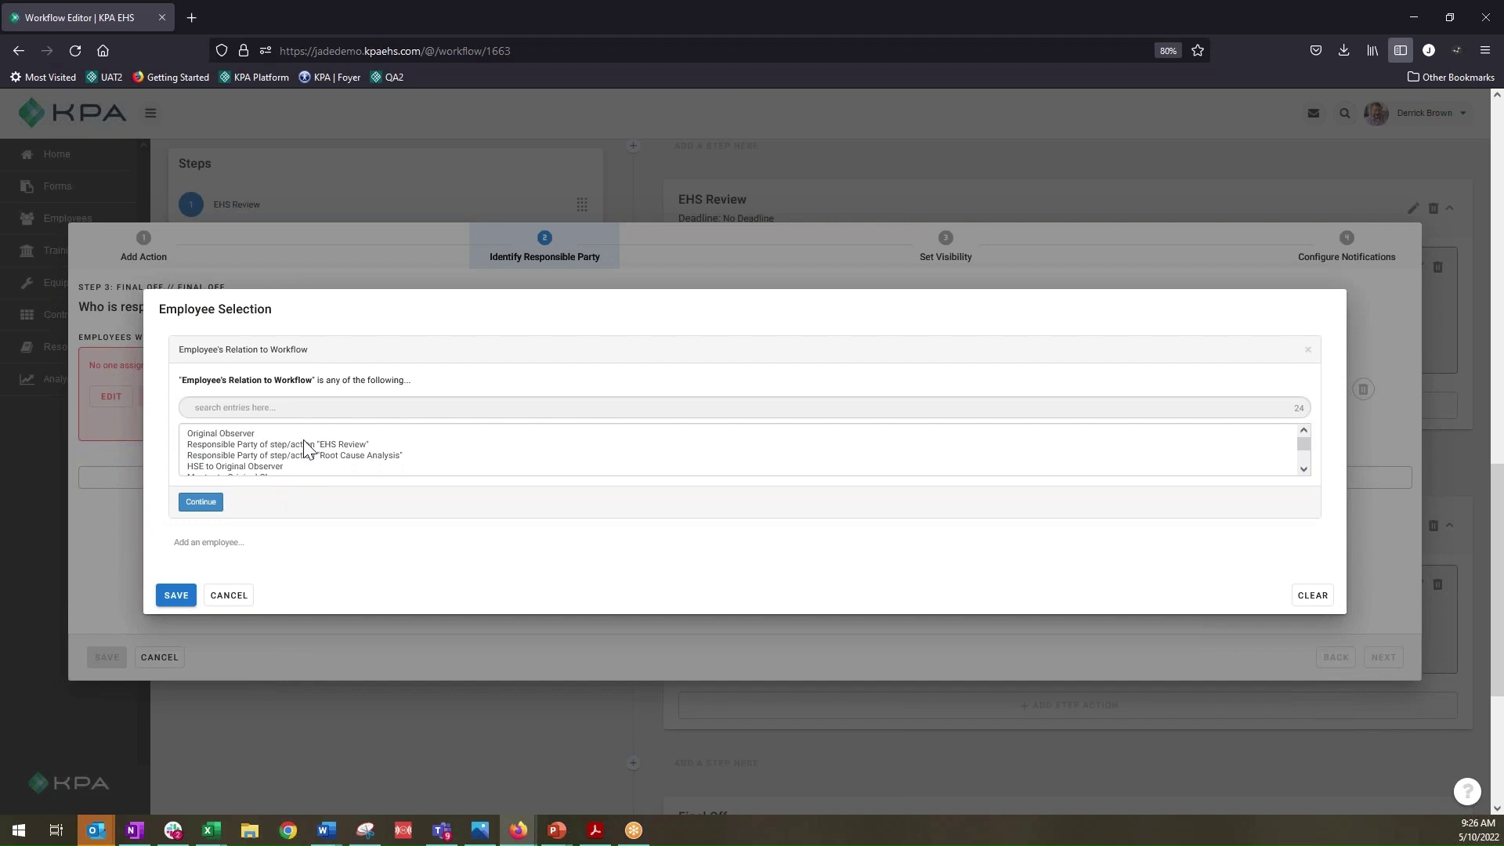
{"action": "scroll", "coordinate": [284, 435], "scroll_direction": "down", "scroll_amount": 5}
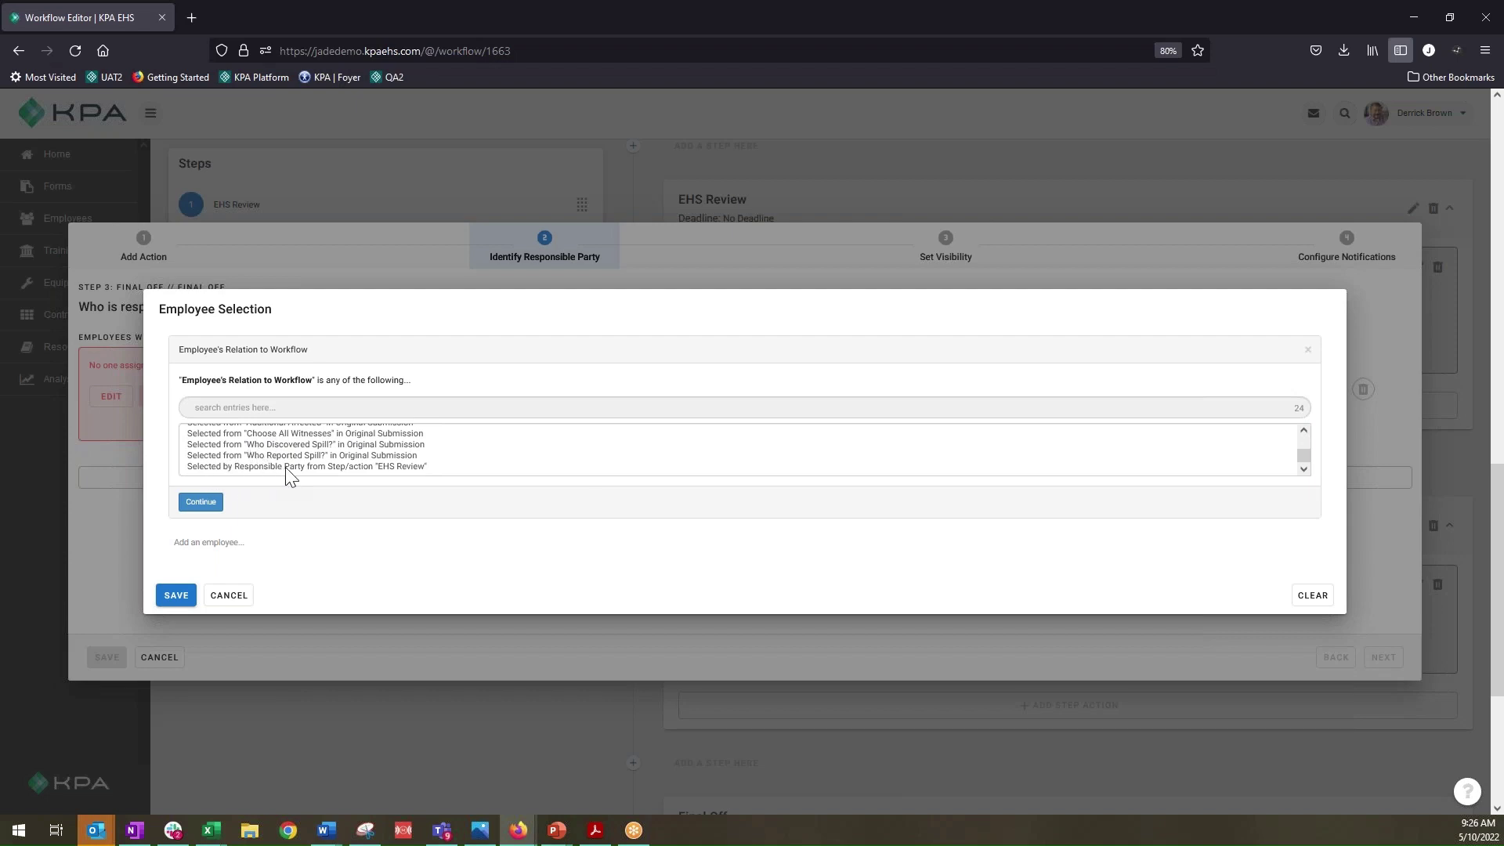
{"action": "left_click", "coordinate": [340, 468]}
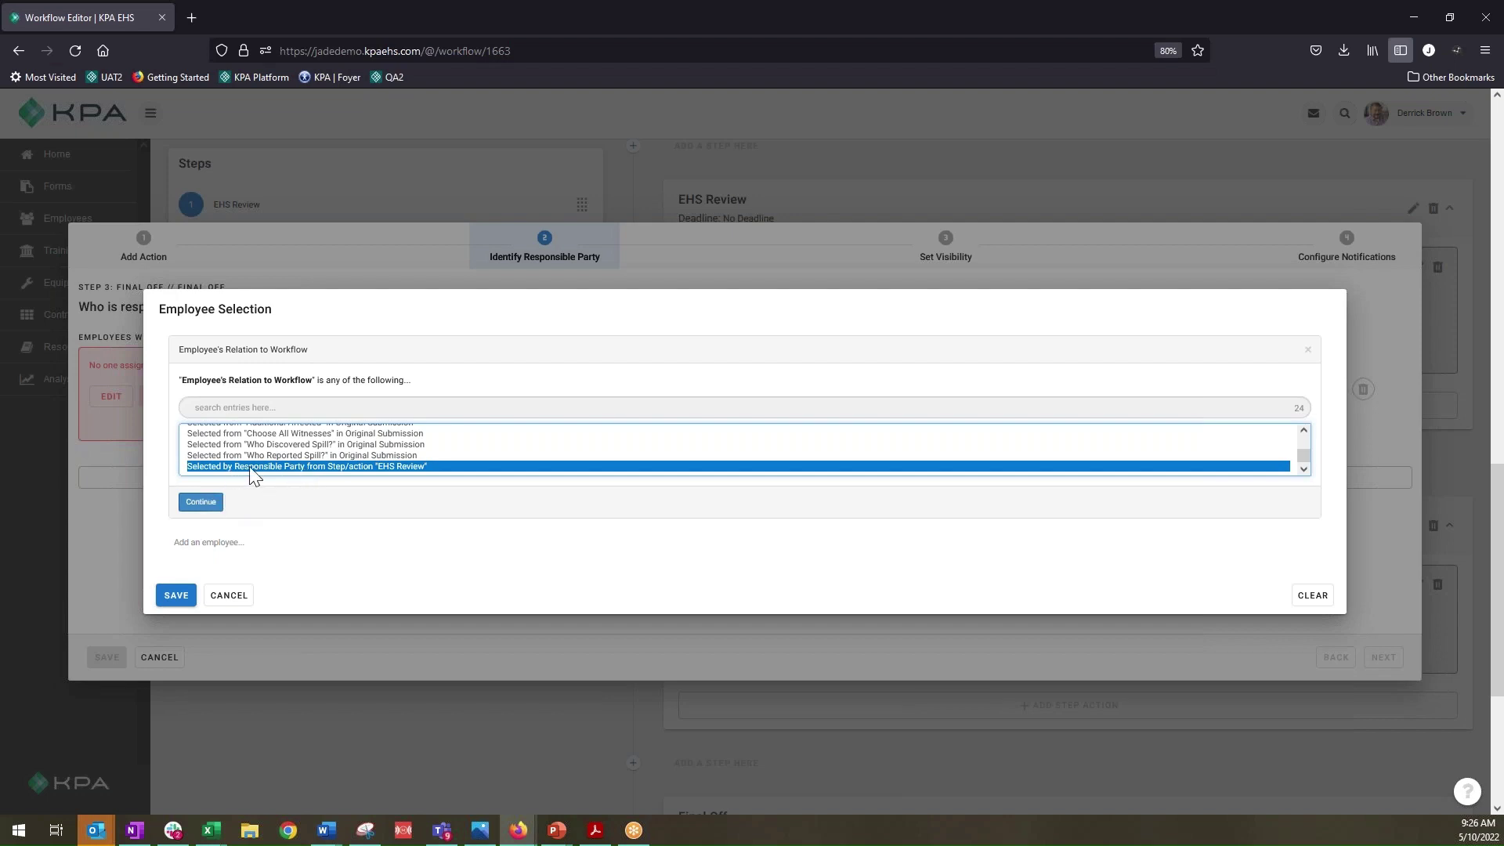
{"action": "left_click", "coordinate": [206, 505]}
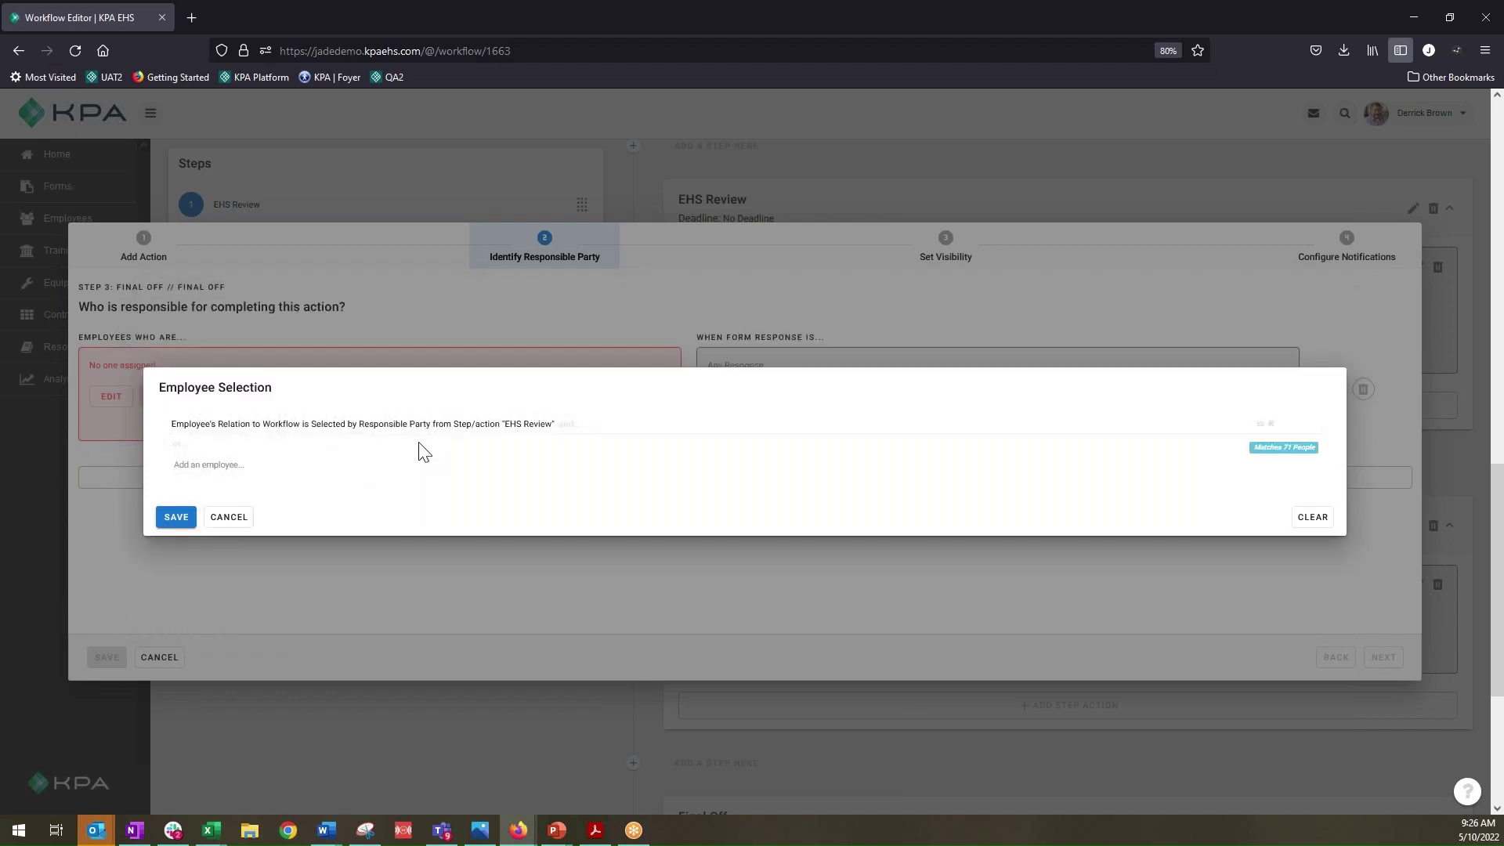
{"action": "left_click", "coordinate": [177, 519]}
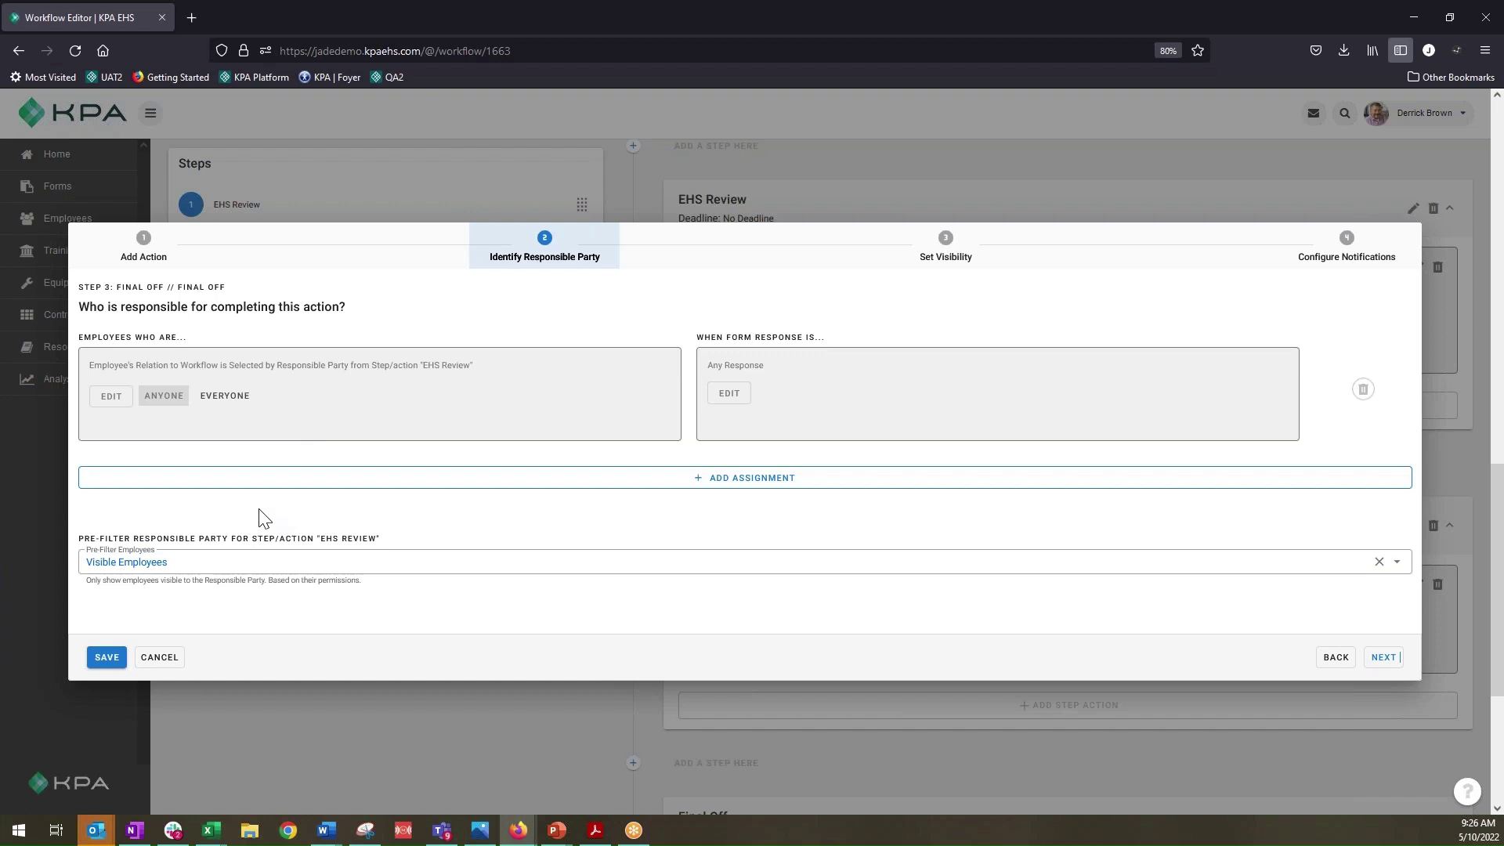
Keep the Final Off pre-filter on Visible Employees and save the responsible-party assignment
{"action": "left_click", "coordinate": [239, 558]}
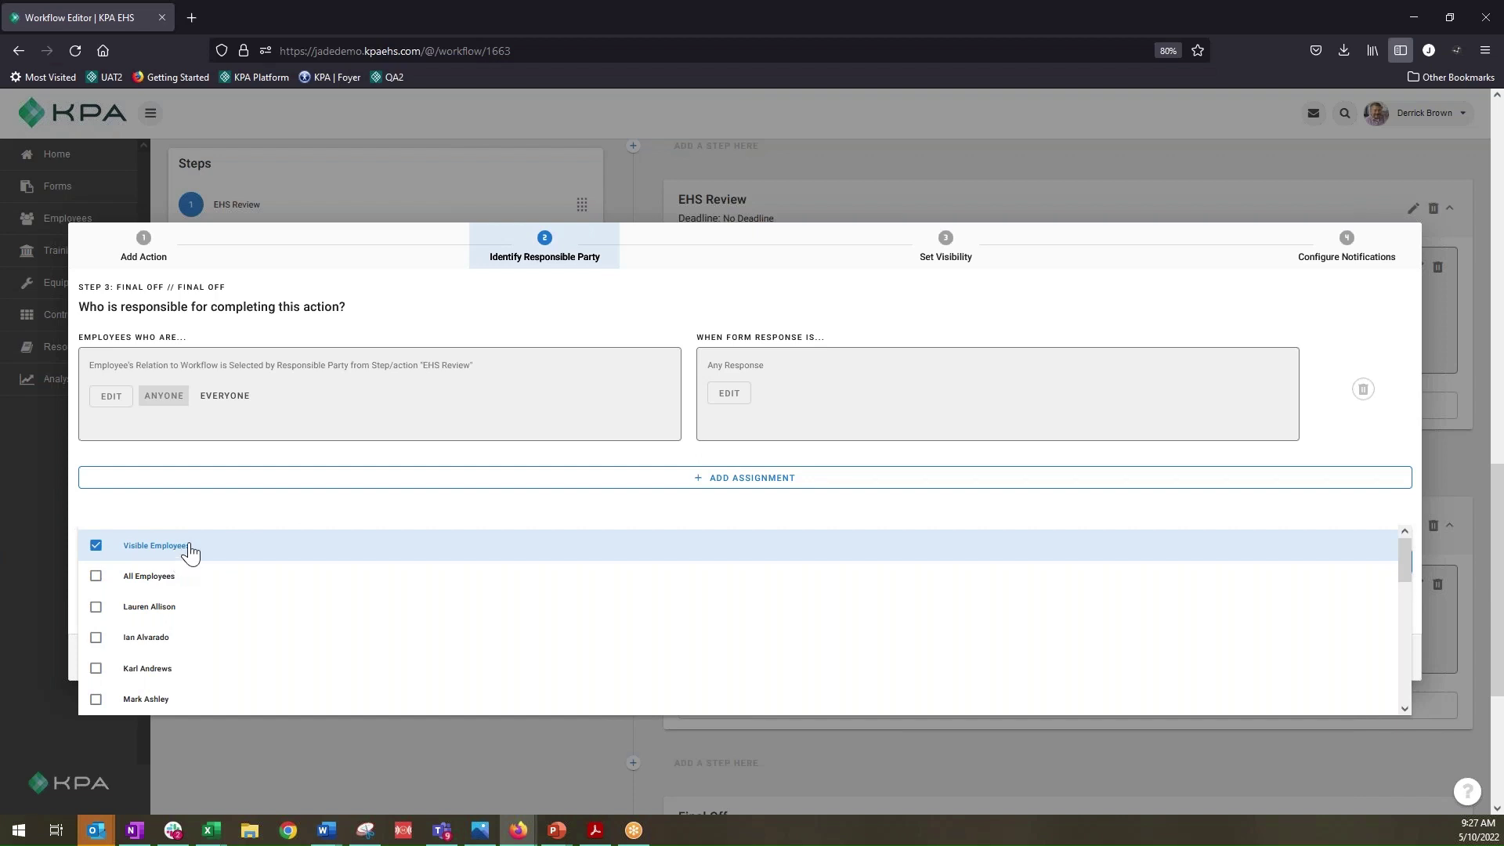
{"action": "left_click", "coordinate": [134, 584]}
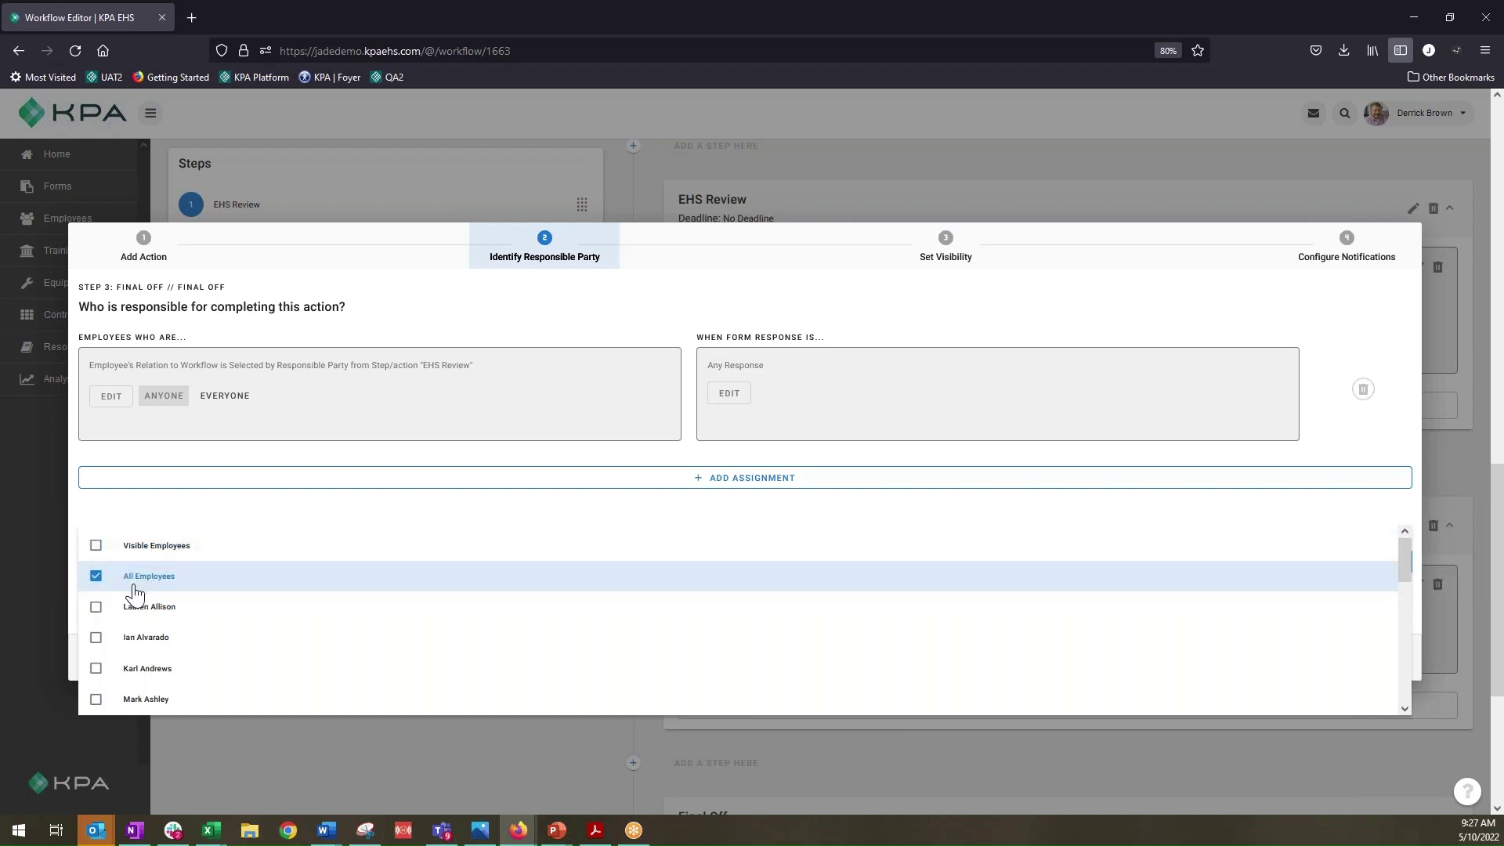
{"action": "left_click", "coordinate": [125, 618]}
{"action": "left_click", "coordinate": [128, 637]}
{"action": "left_click", "coordinate": [119, 668]}
{"action": "left_click", "coordinate": [119, 695]}
{"action": "scroll", "coordinate": [159, 683], "scroll_direction": "down", "scroll_amount": 1}
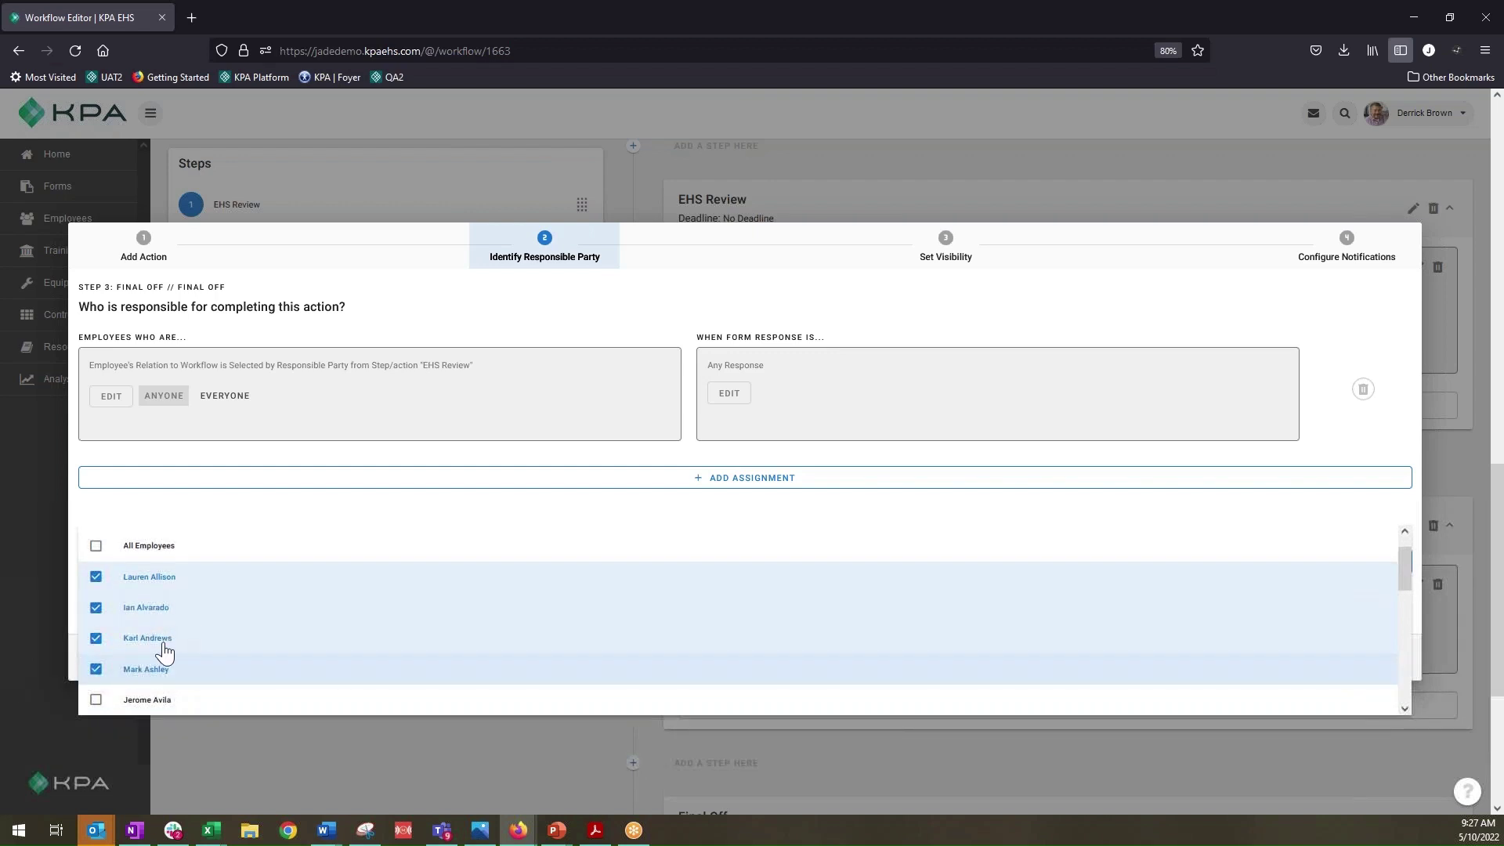
{"action": "scroll", "coordinate": [159, 678], "scroll_direction": "down", "scroll_amount": 3}
{"action": "scroll", "coordinate": [159, 671], "scroll_direction": "up", "scroll_amount": 4}
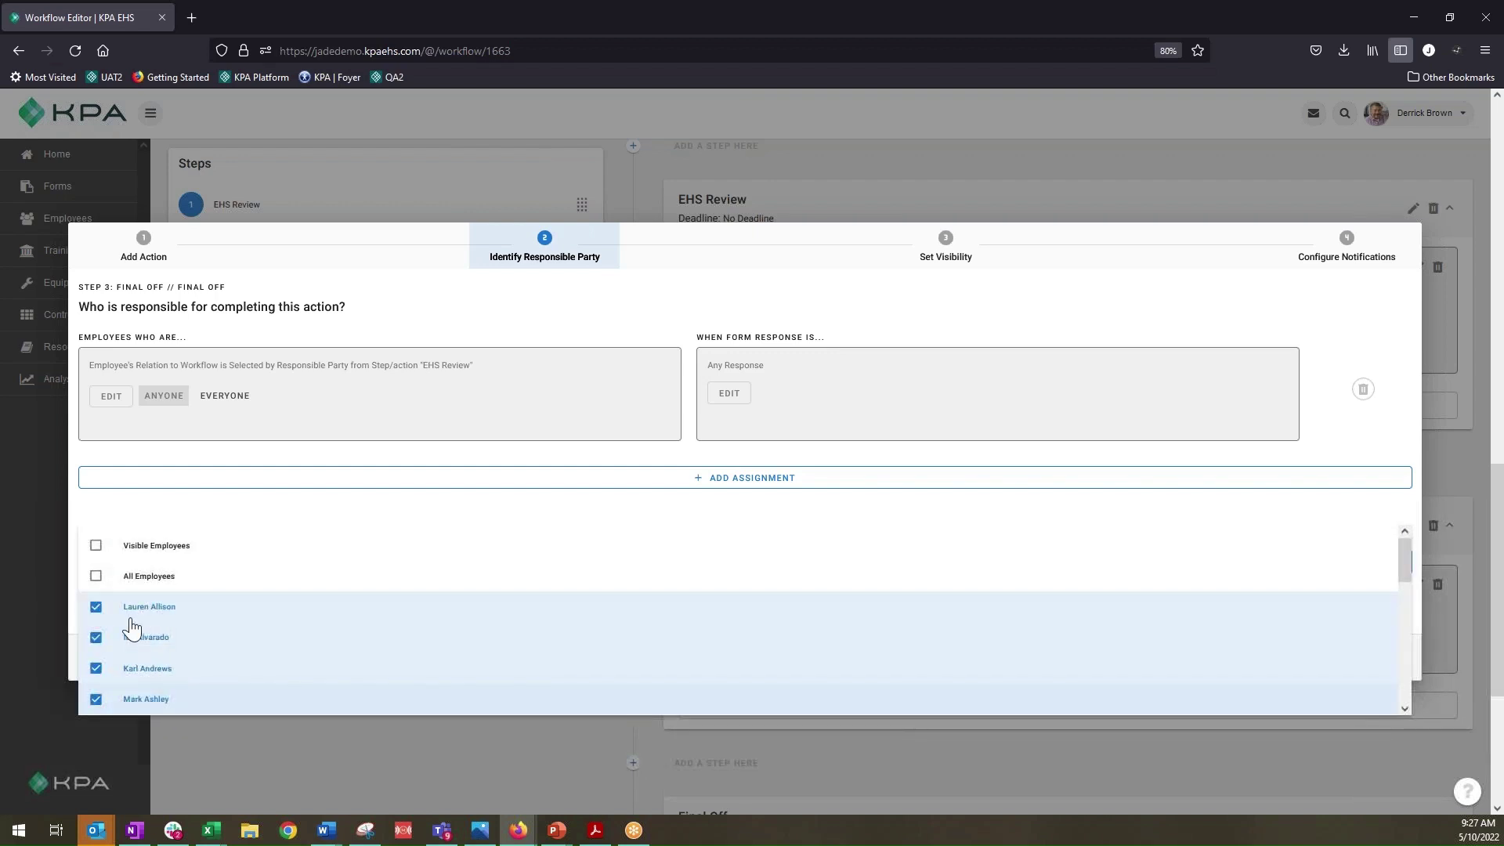
{"action": "left_click", "coordinate": [135, 554]}
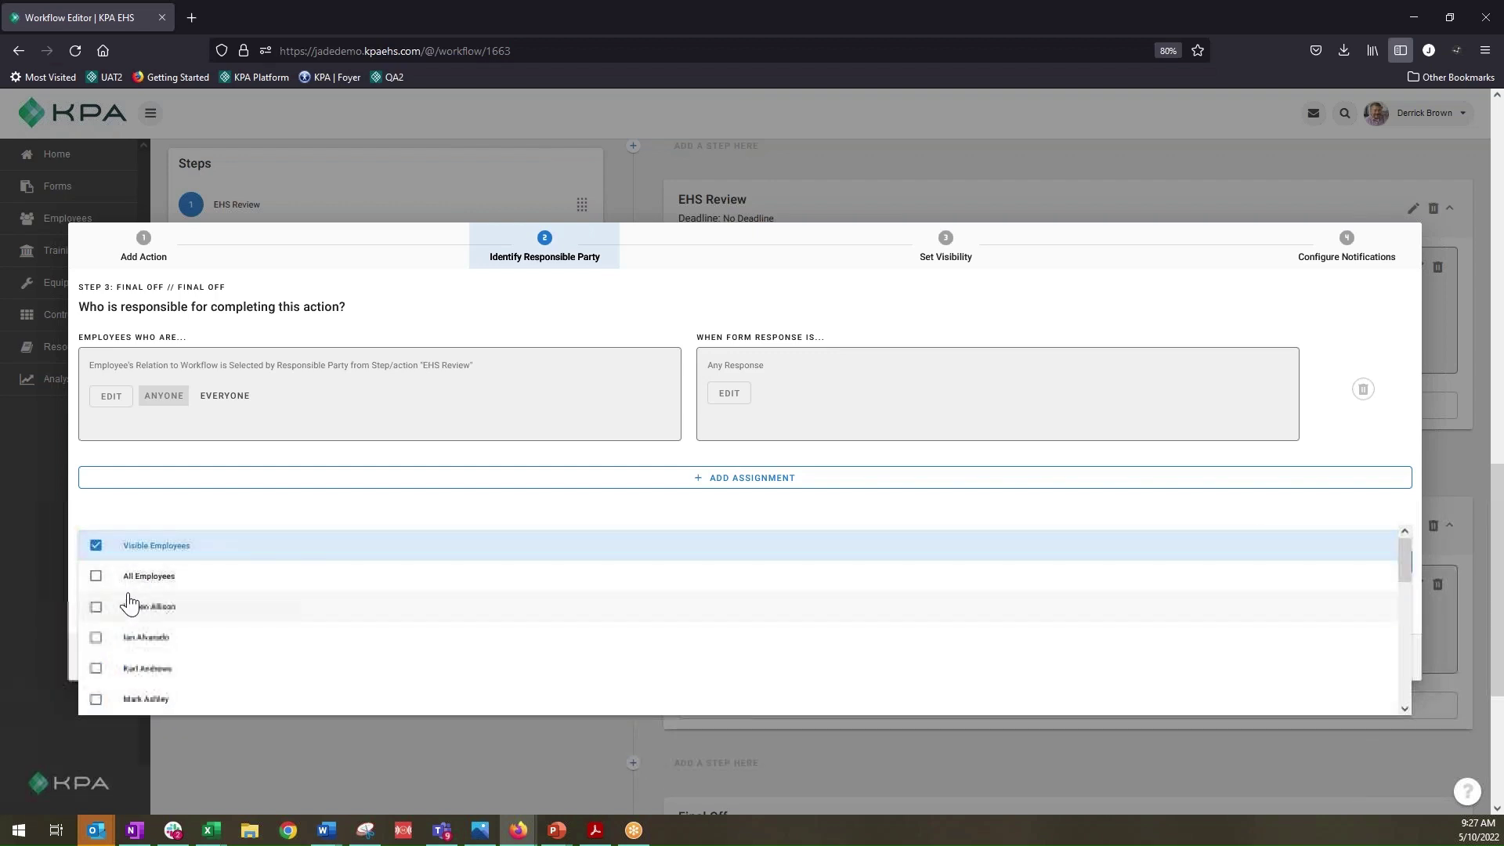
{"action": "left_click", "coordinate": [180, 505]}
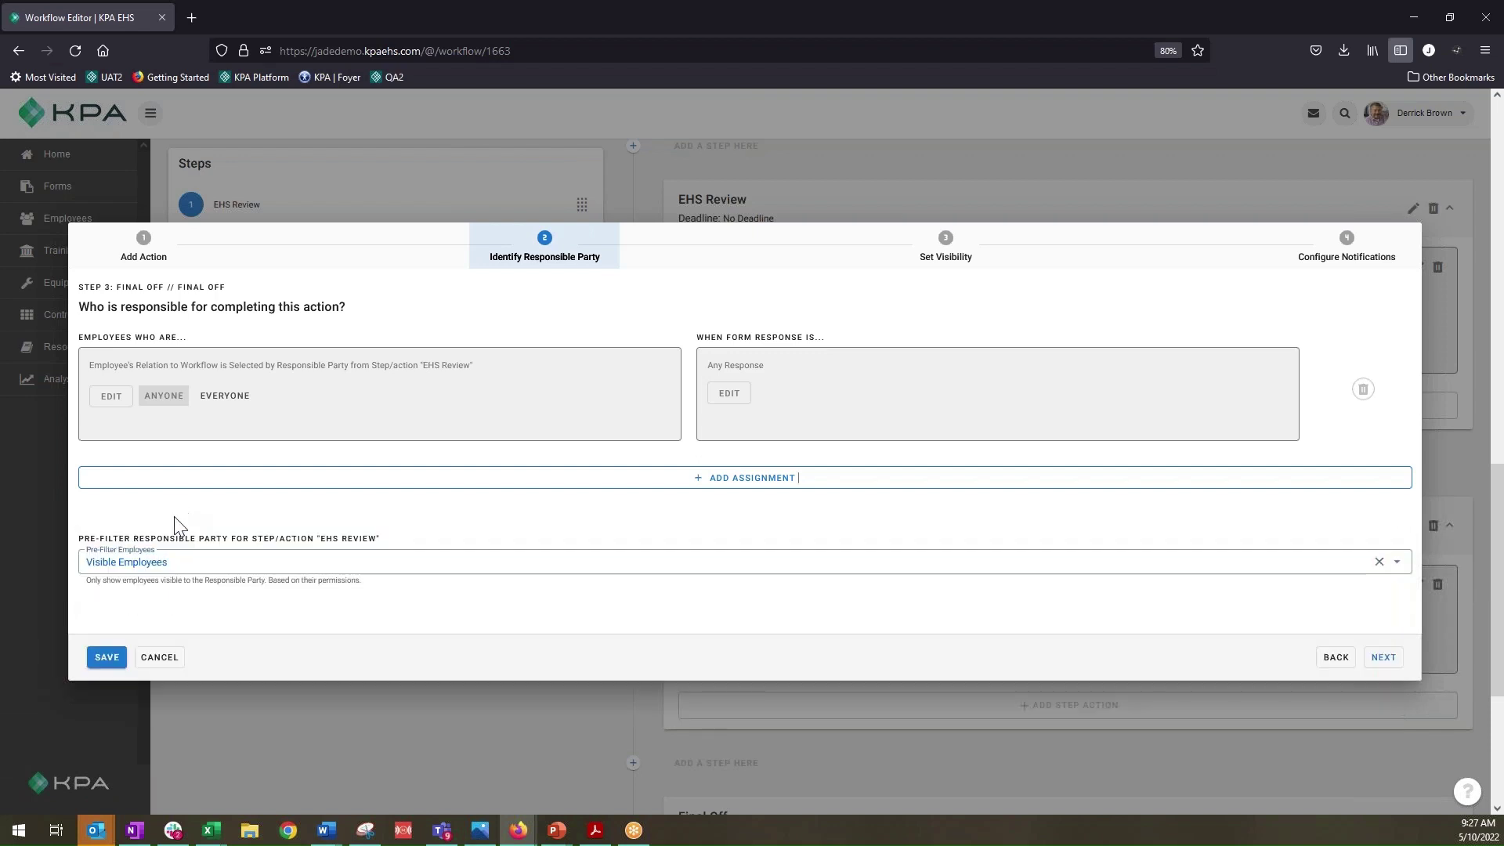
{"action": "left_click", "coordinate": [106, 658]}
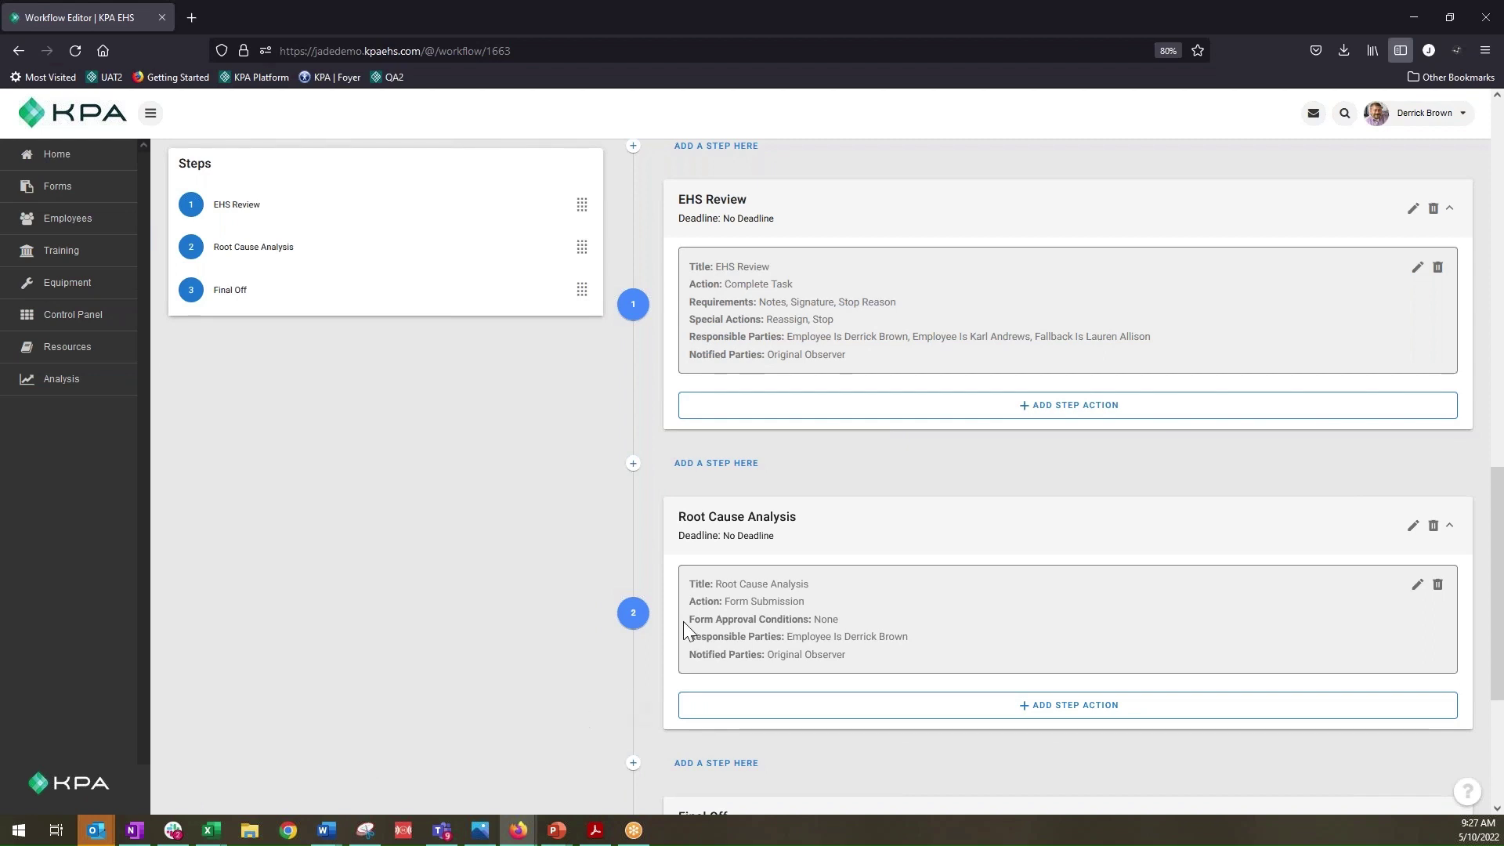
Collapse and re-expand the EHS Review step details to check the saved Final Off setting
{"action": "scroll", "coordinate": [745, 544], "scroll_direction": "up", "scroll_amount": 3}
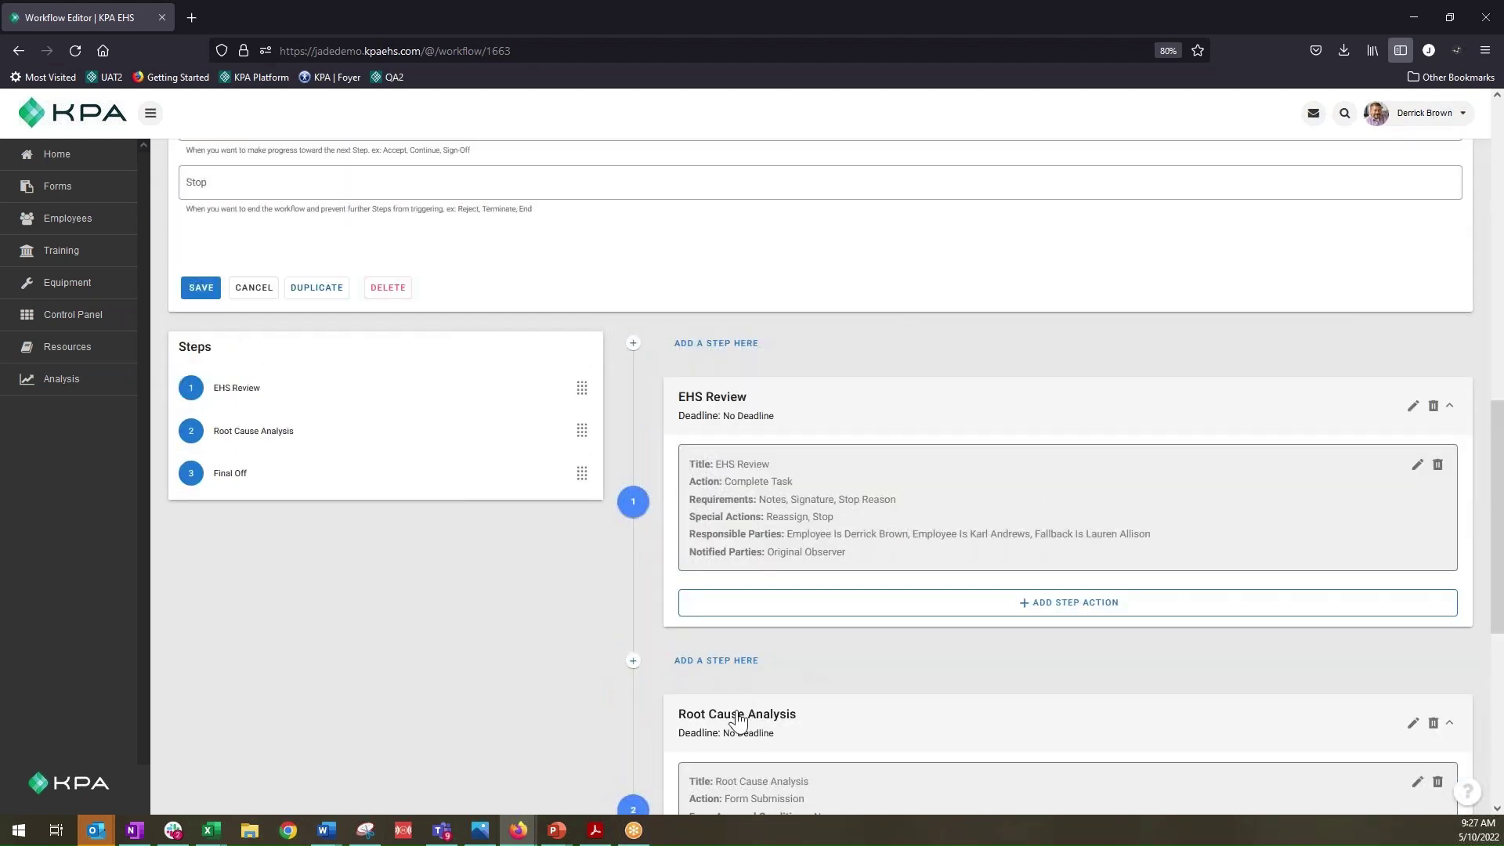
{"action": "left_click", "coordinate": [729, 408]}
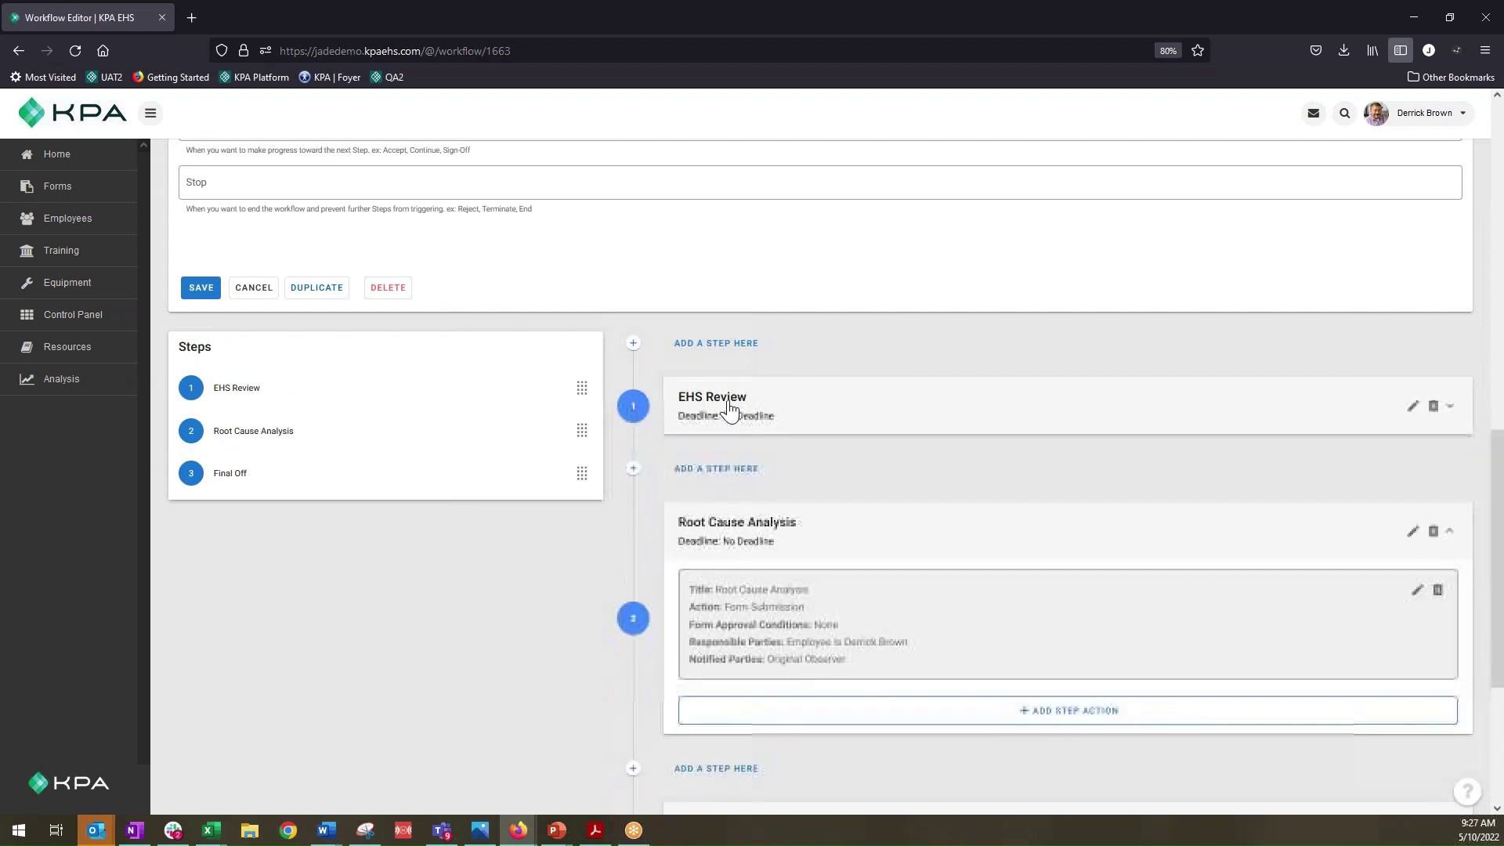
{"action": "left_click", "coordinate": [729, 408]}
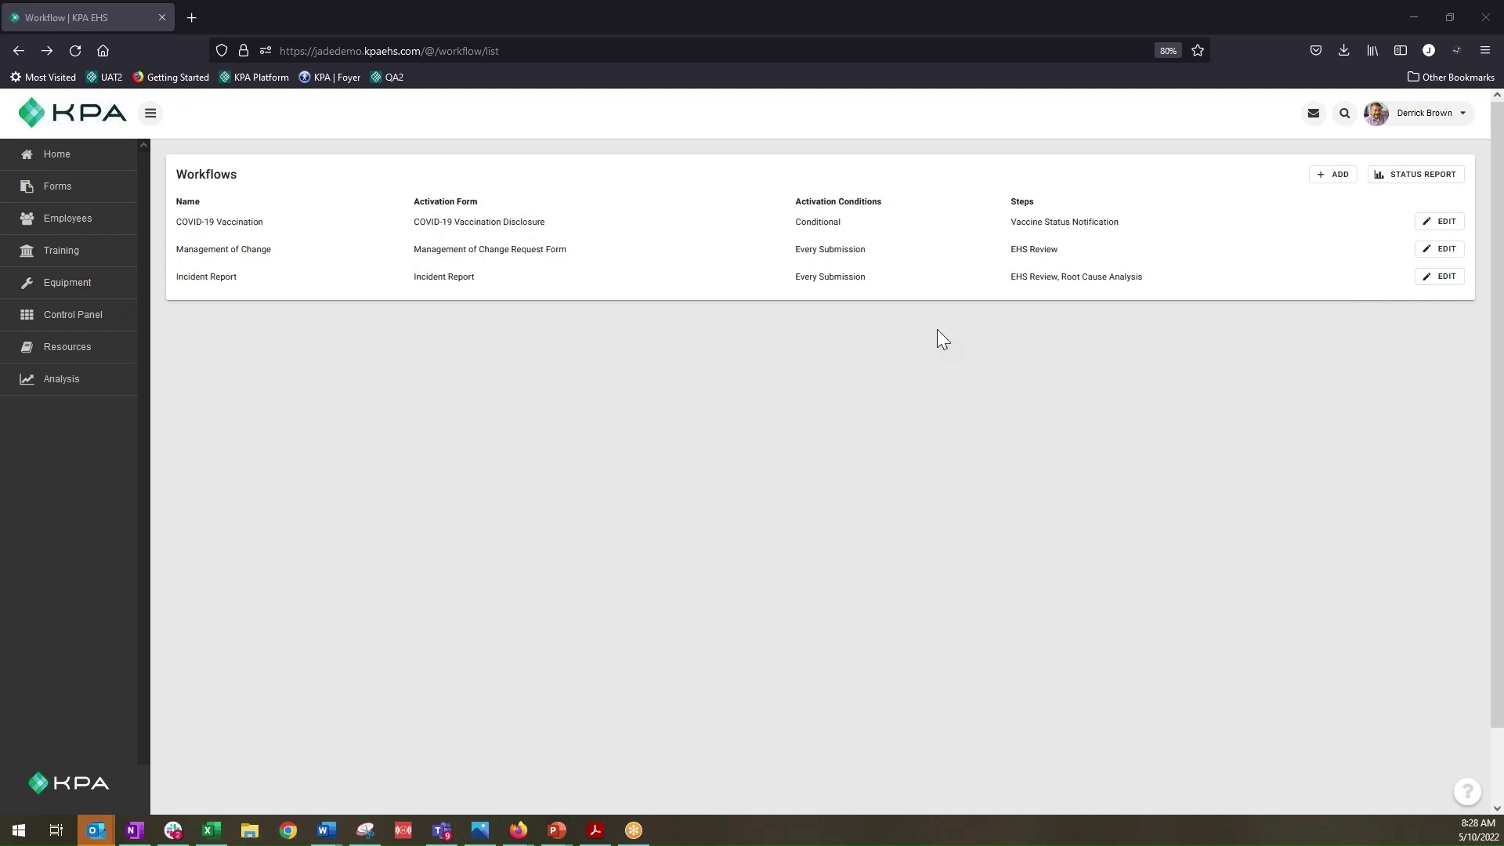
Reopen the Incident Report workflow and edit its Root Cause Analysis step action
{"action": "left_click", "coordinate": [1431, 289]}
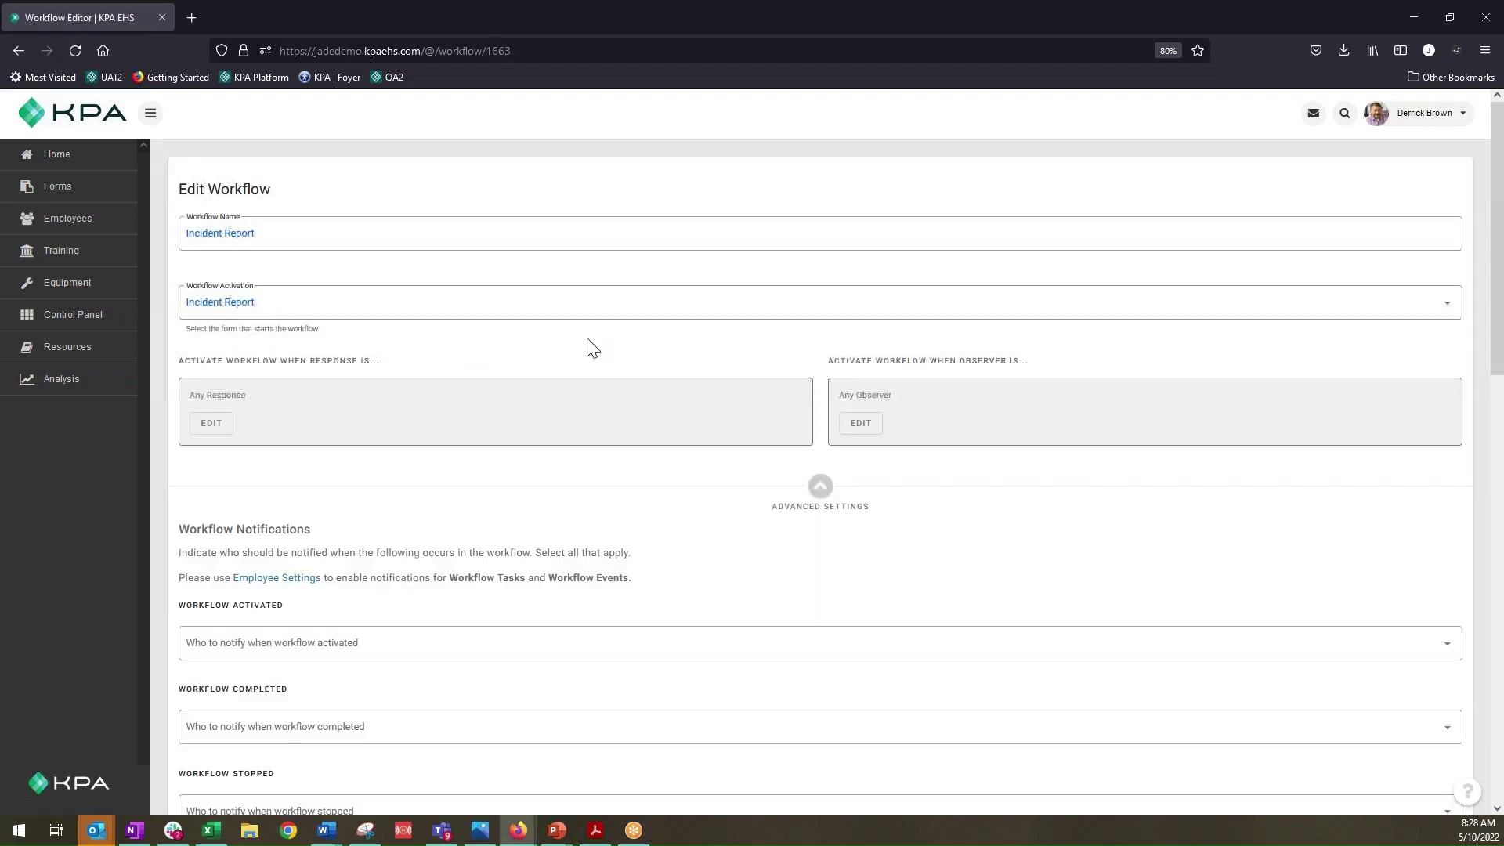
{"action": "scroll", "coordinate": [619, 345], "scroll_direction": "down", "scroll_amount": 3}
{"action": "scroll", "coordinate": [621, 345], "scroll_direction": "down", "scroll_amount": 10}
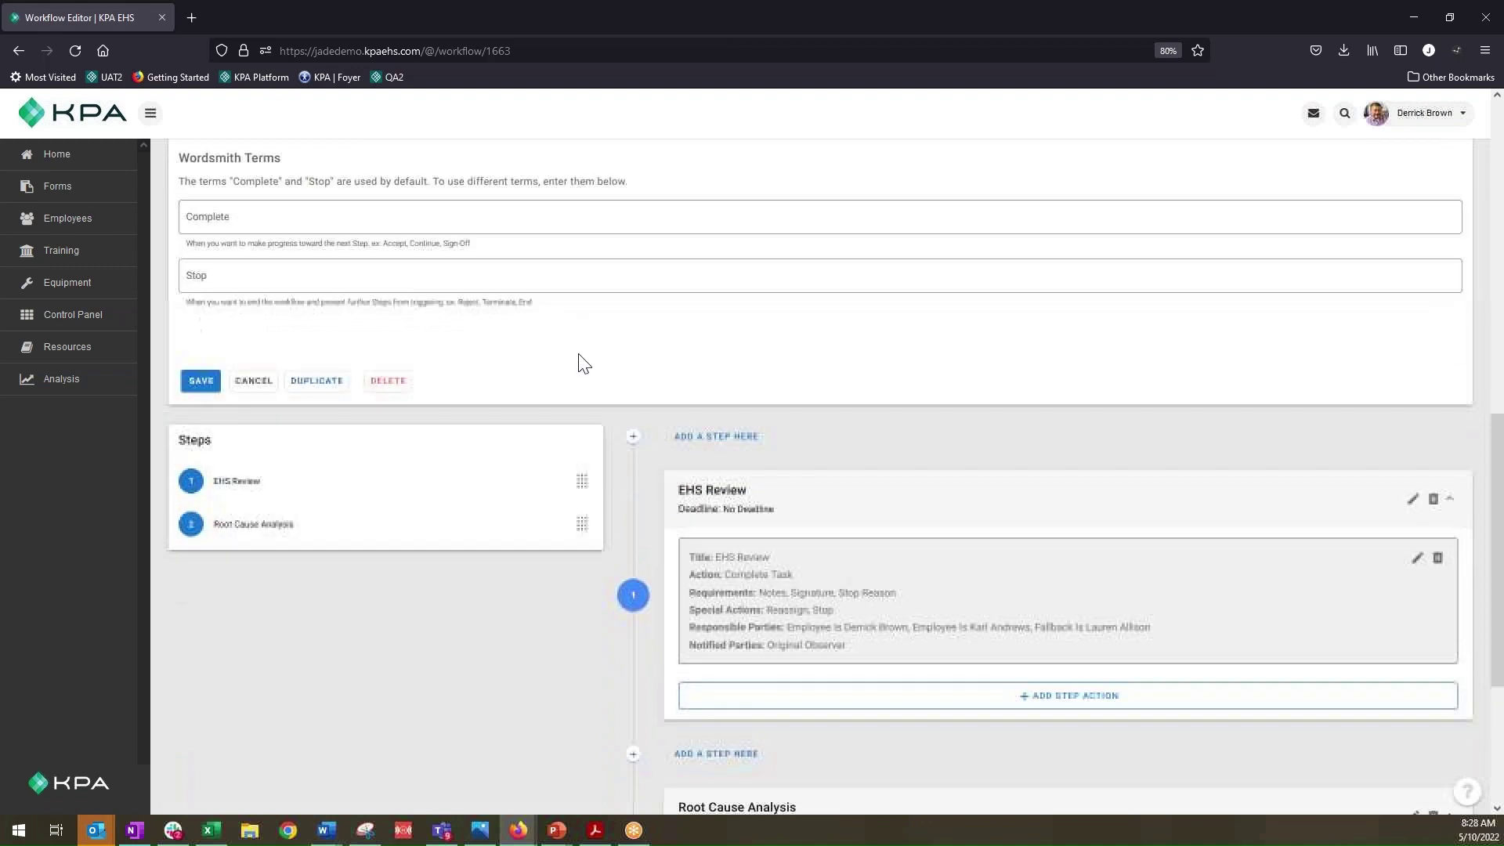
{"action": "scroll", "coordinate": [457, 571], "scroll_direction": "down", "scroll_amount": 2}
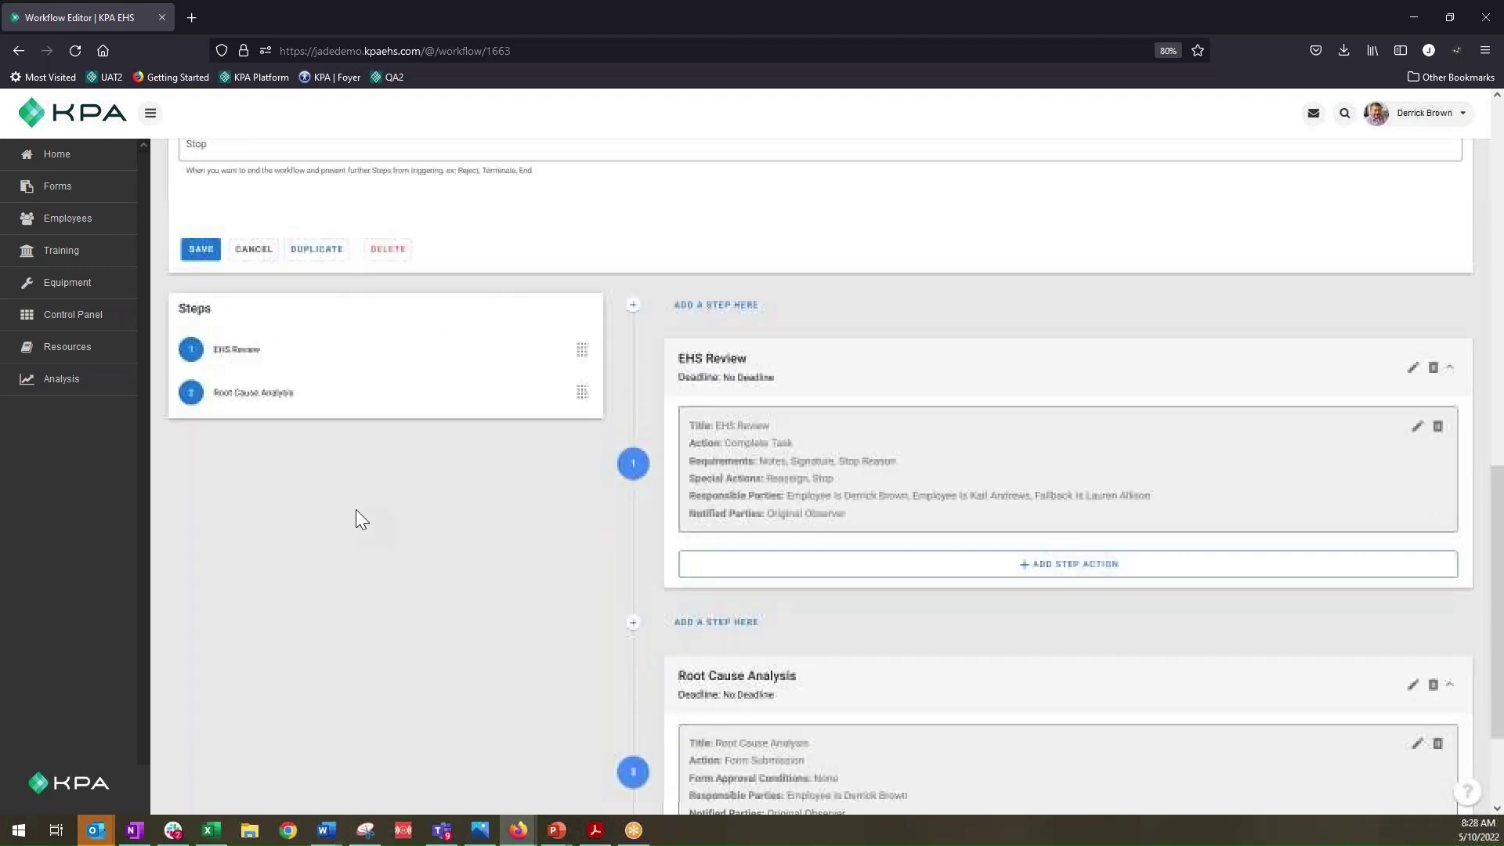
{"action": "scroll", "coordinate": [266, 376], "scroll_direction": "down", "scroll_amount": 1}
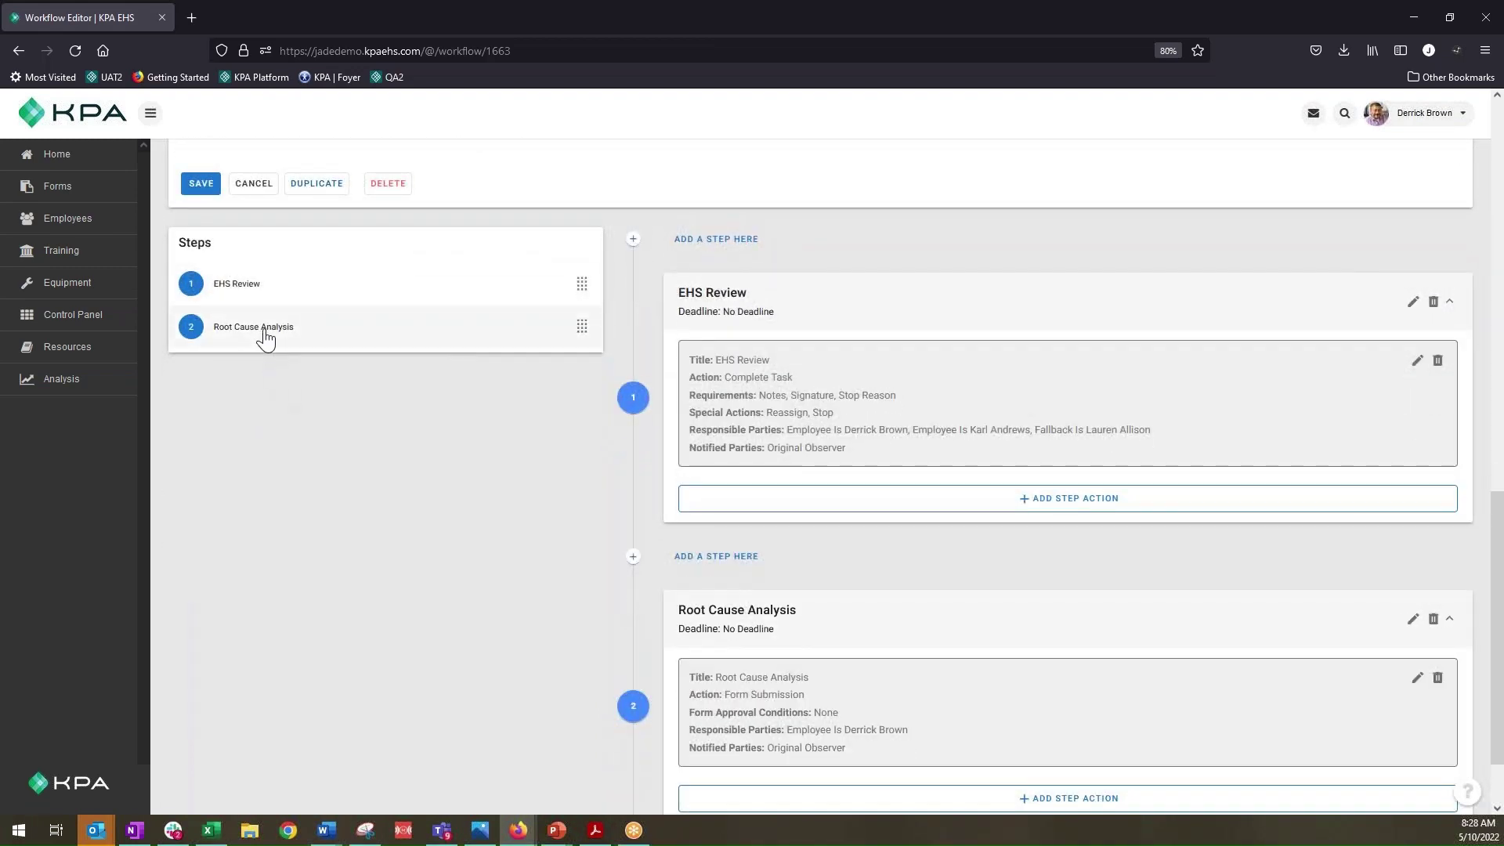
{"action": "scroll", "coordinate": [285, 329], "scroll_direction": "down", "scroll_amount": 1}
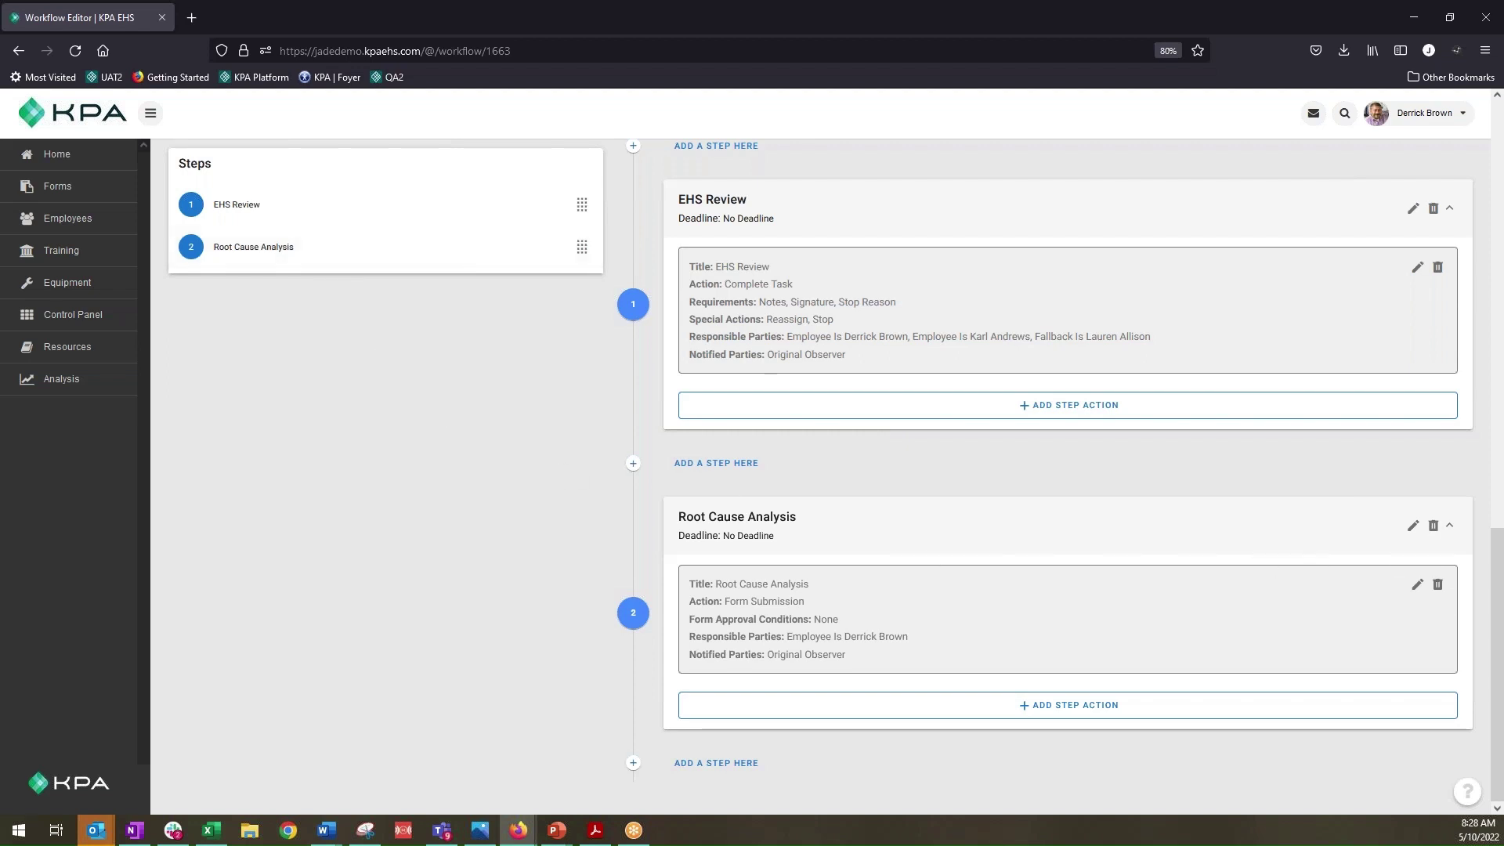
{"action": "left_click", "coordinate": [1418, 586]}
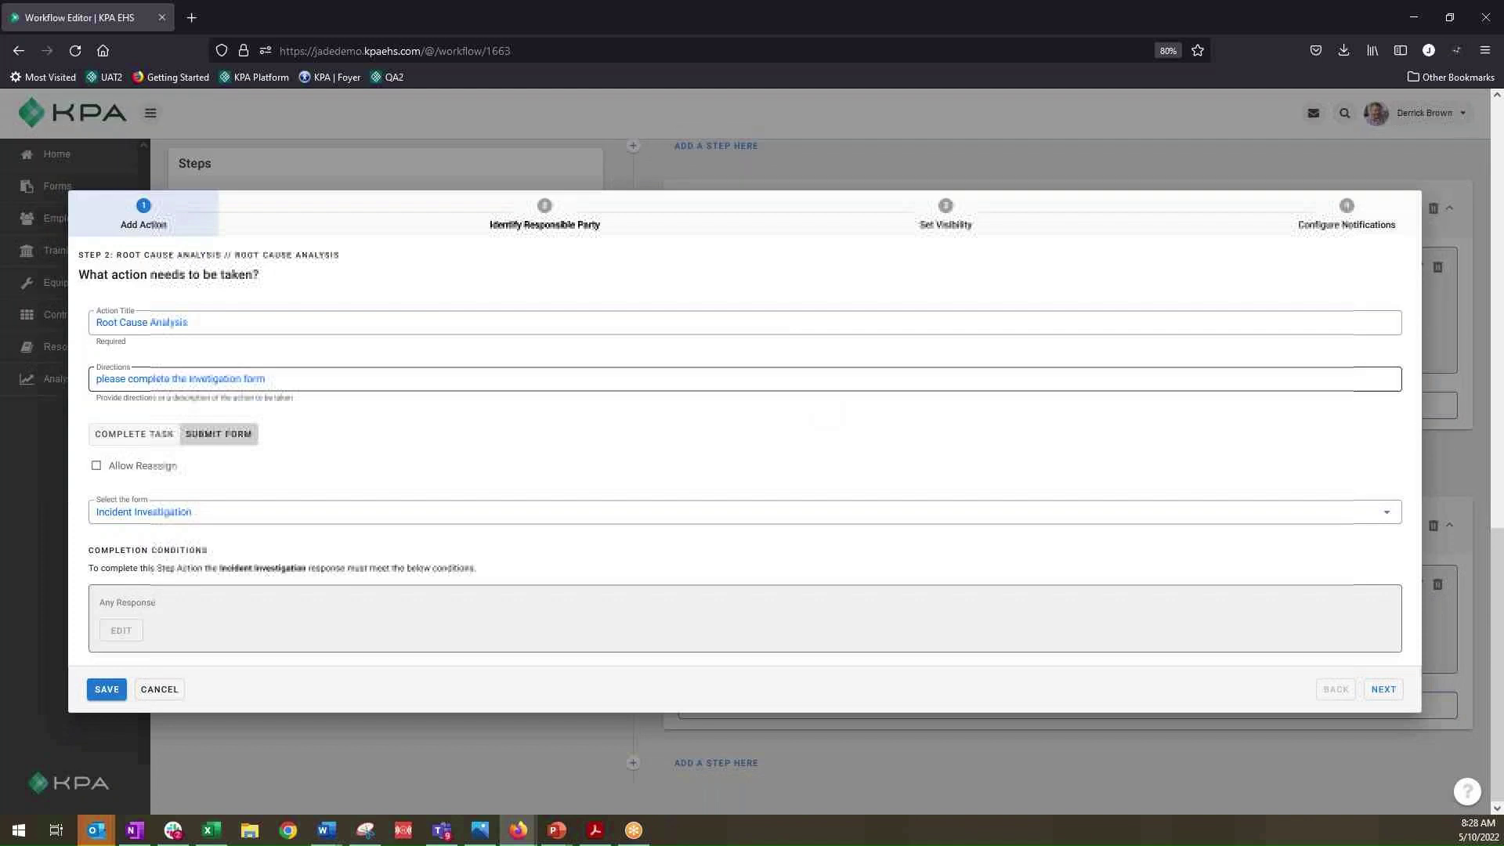
Remove the named employee from Root Cause Analysis's responsible party and add an empty condition
{"action": "left_click", "coordinate": [555, 239]}
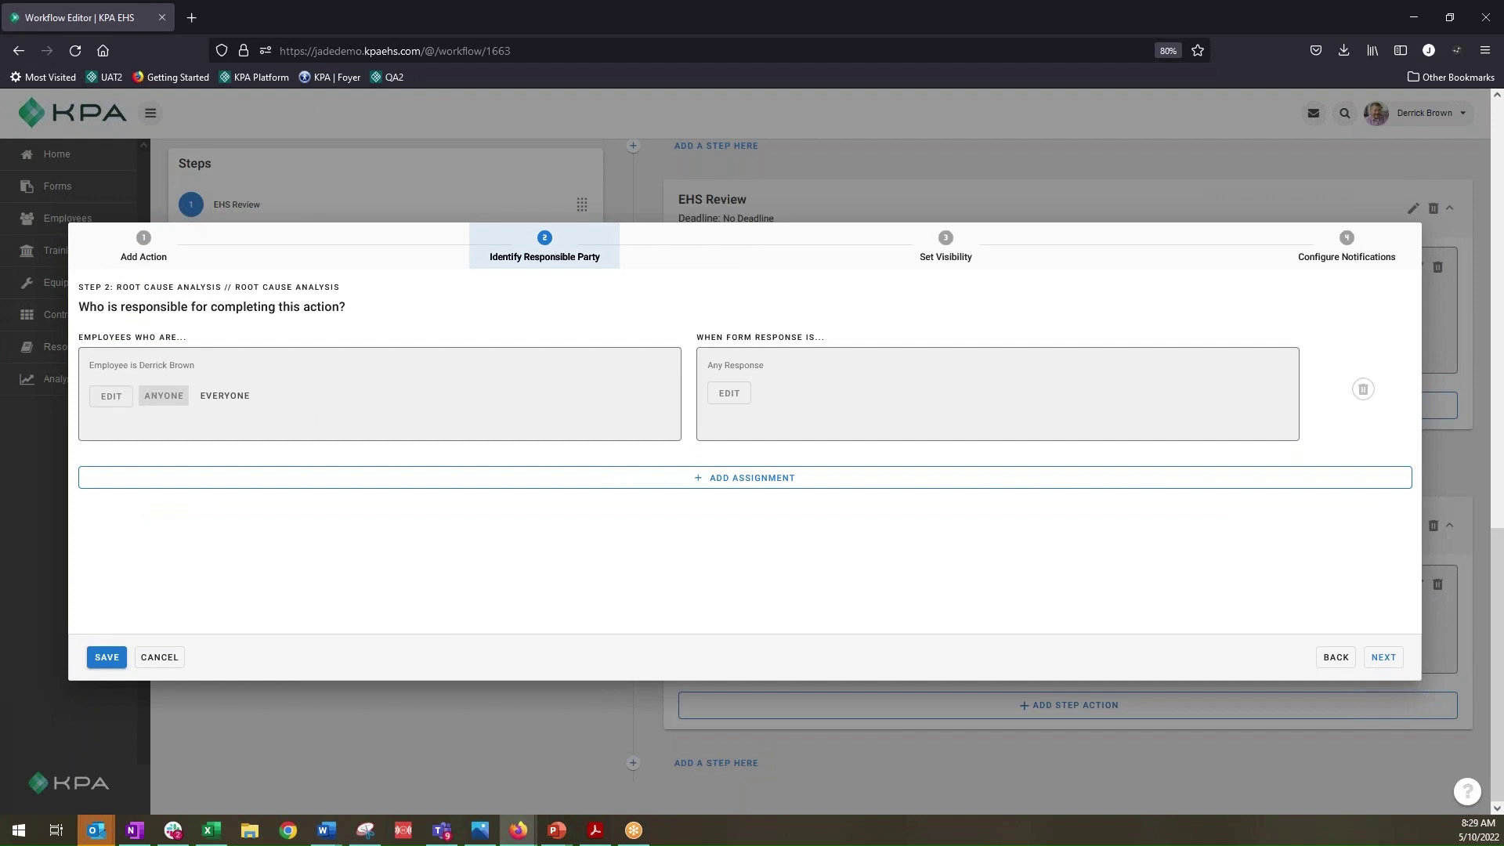
{"action": "left_click", "coordinate": [111, 397]}
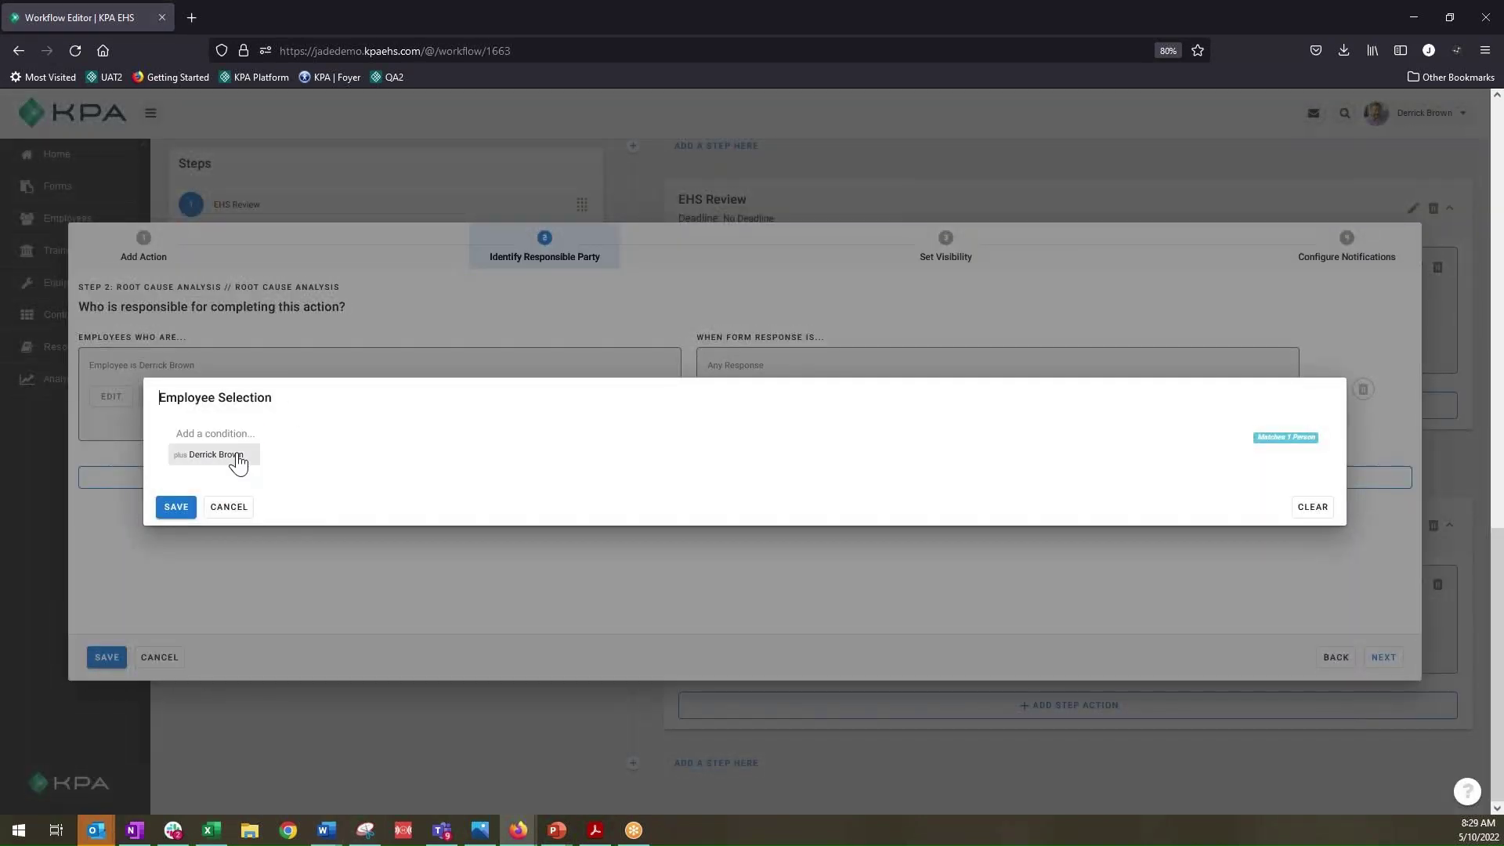
{"action": "left_click", "coordinate": [239, 462]}
{"action": "left_click", "coordinate": [223, 517]}
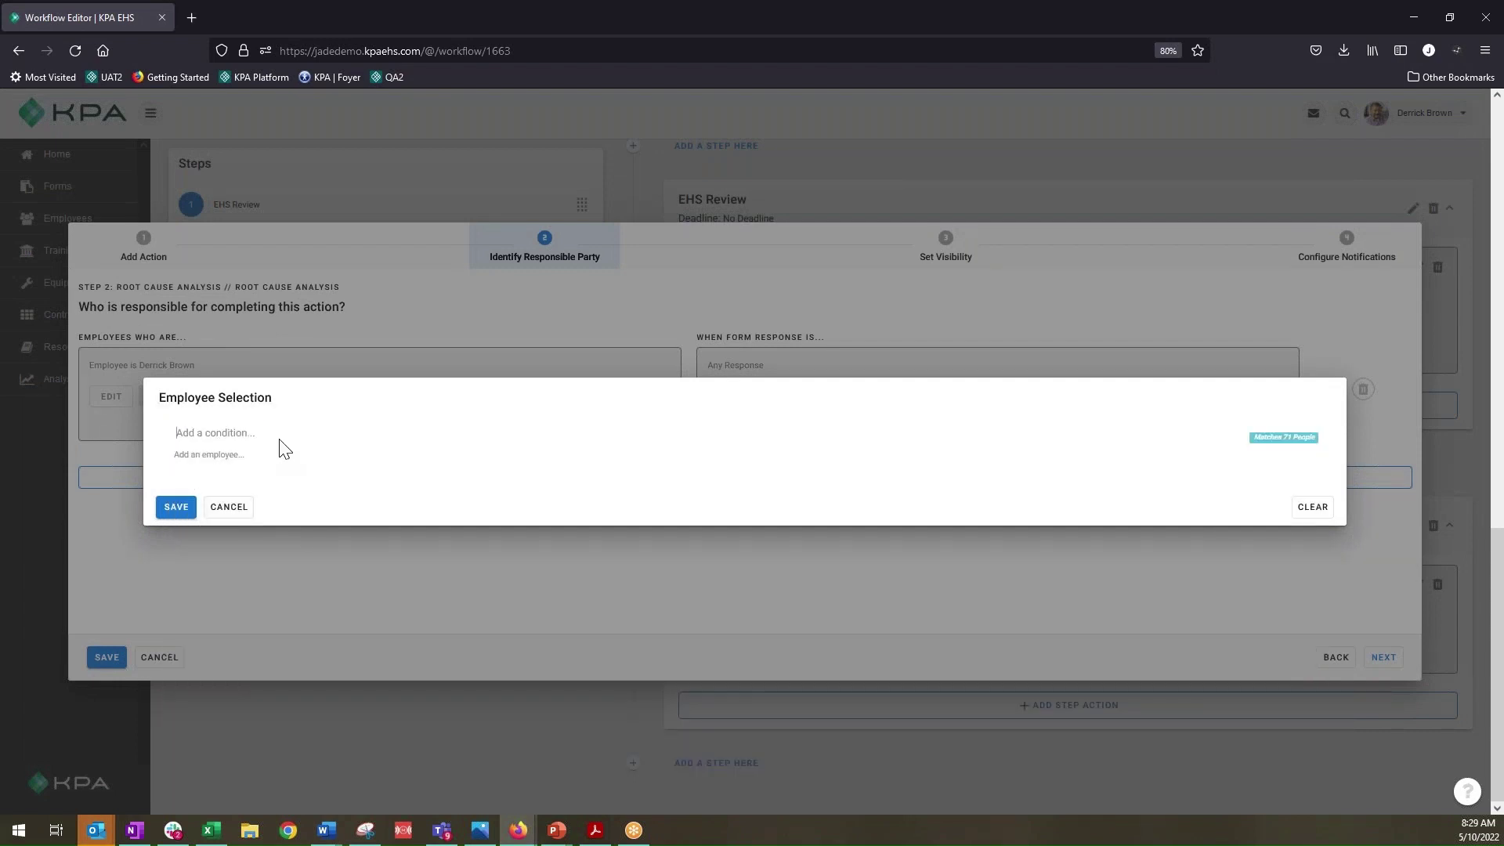
{"action": "left_click", "coordinate": [246, 441]}
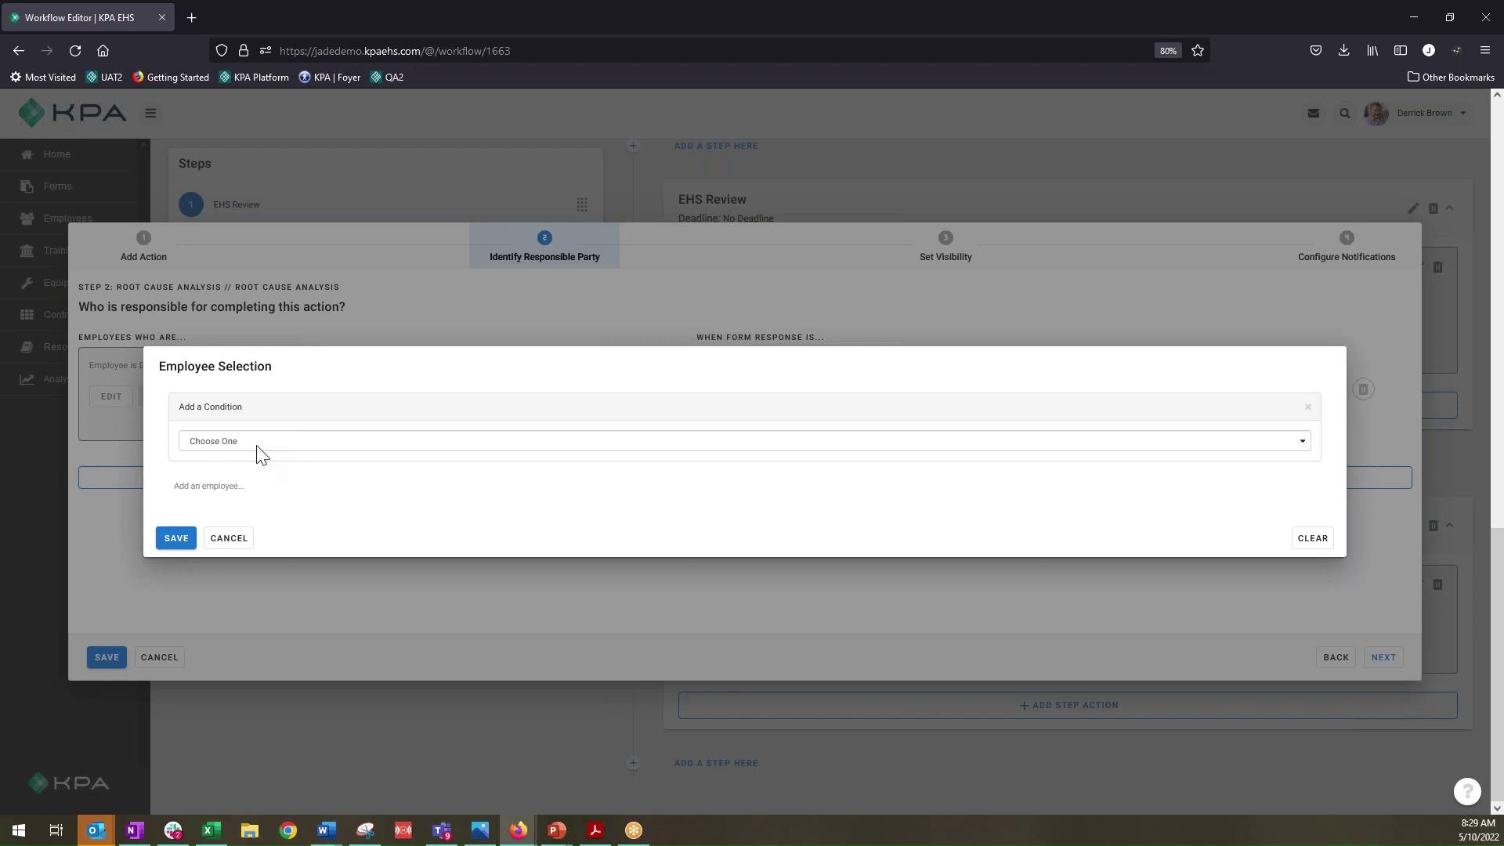
Set the condition to Employee's Relation to Workflow: selected from 'Who Reported Spill?' in Original Submission, and save
{"action": "left_click", "coordinate": [257, 444]}
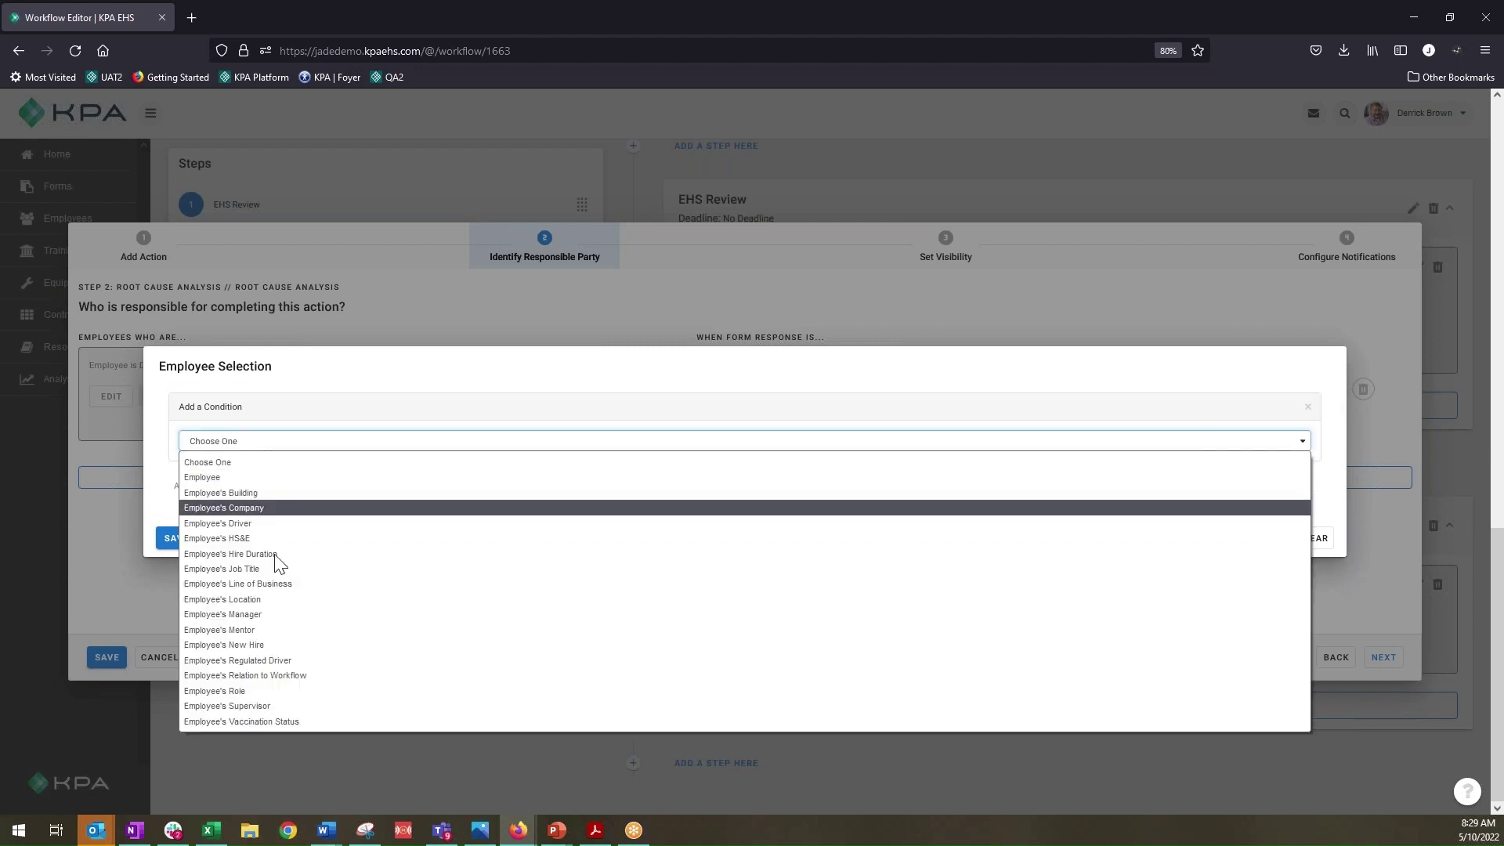
{"action": "left_click", "coordinate": [264, 678]}
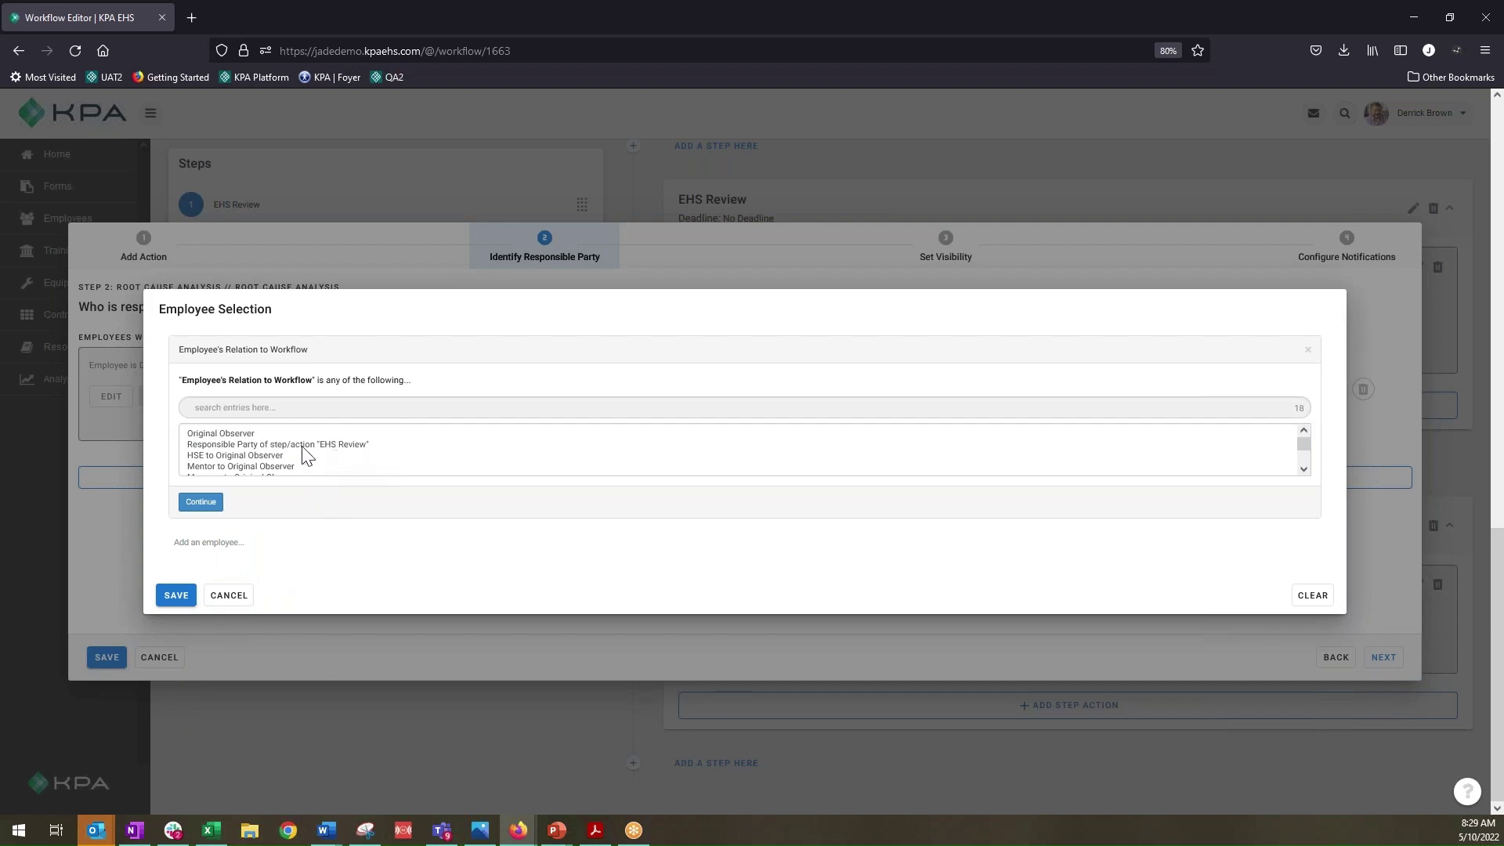
{"action": "scroll", "coordinate": [303, 445], "scroll_direction": "down", "scroll_amount": 1}
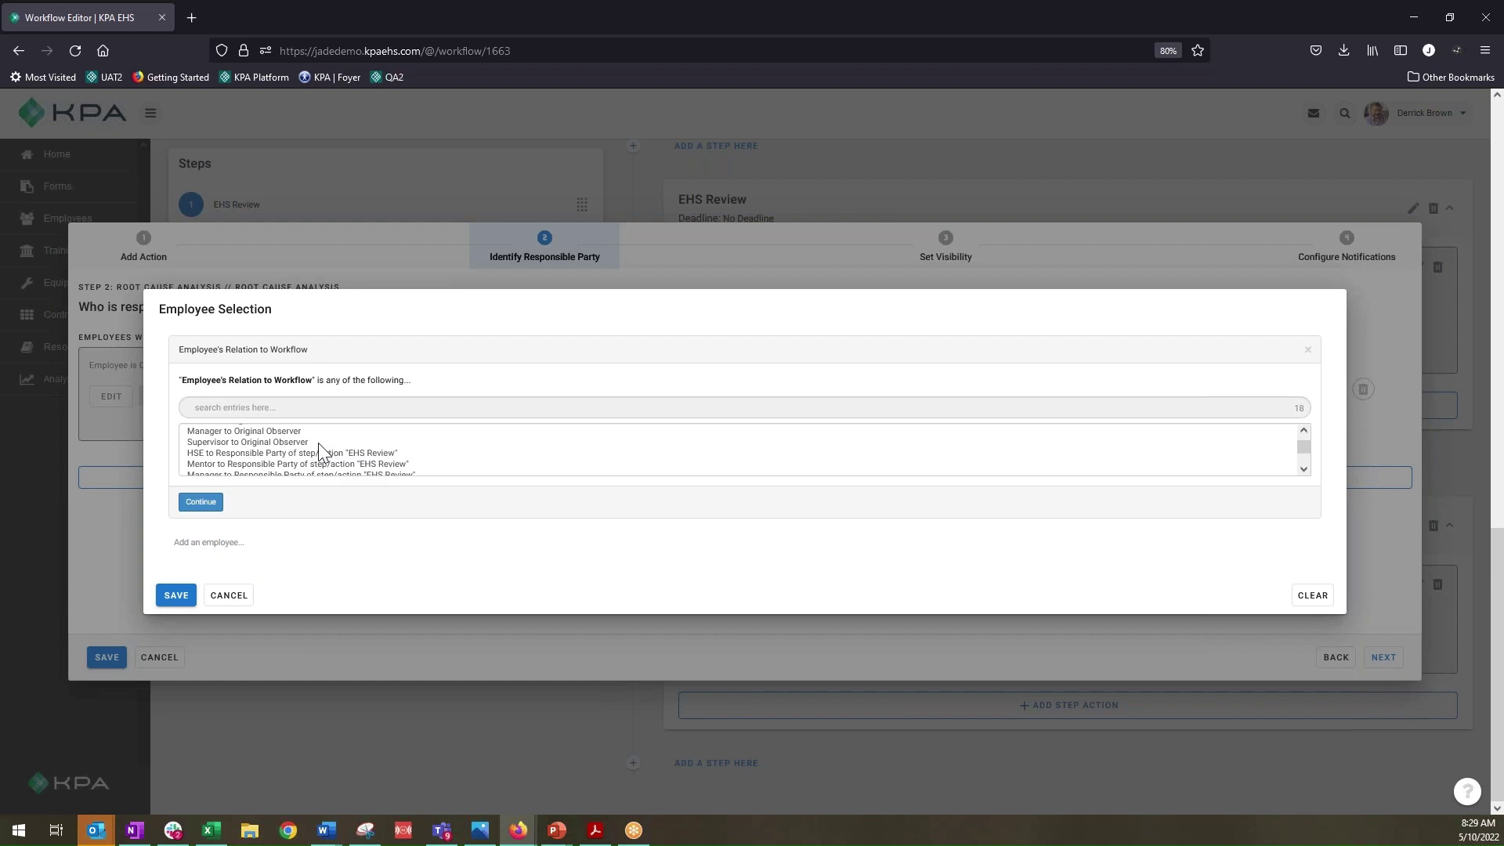
{"action": "scroll", "coordinate": [359, 442], "scroll_direction": "down", "scroll_amount": 1}
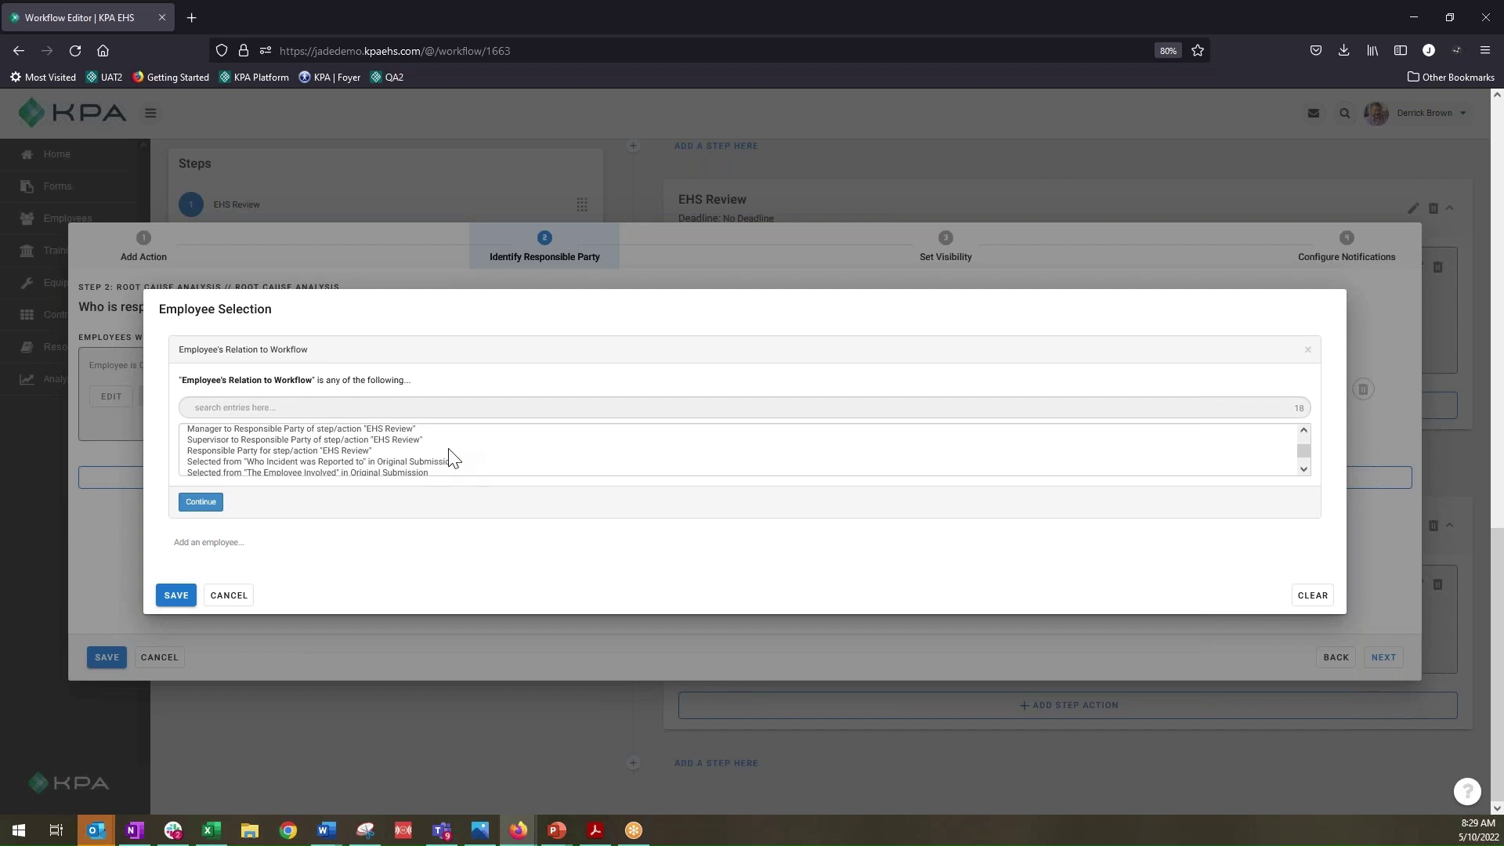
{"action": "scroll", "coordinate": [452, 458], "scroll_direction": "down", "scroll_amount": 1}
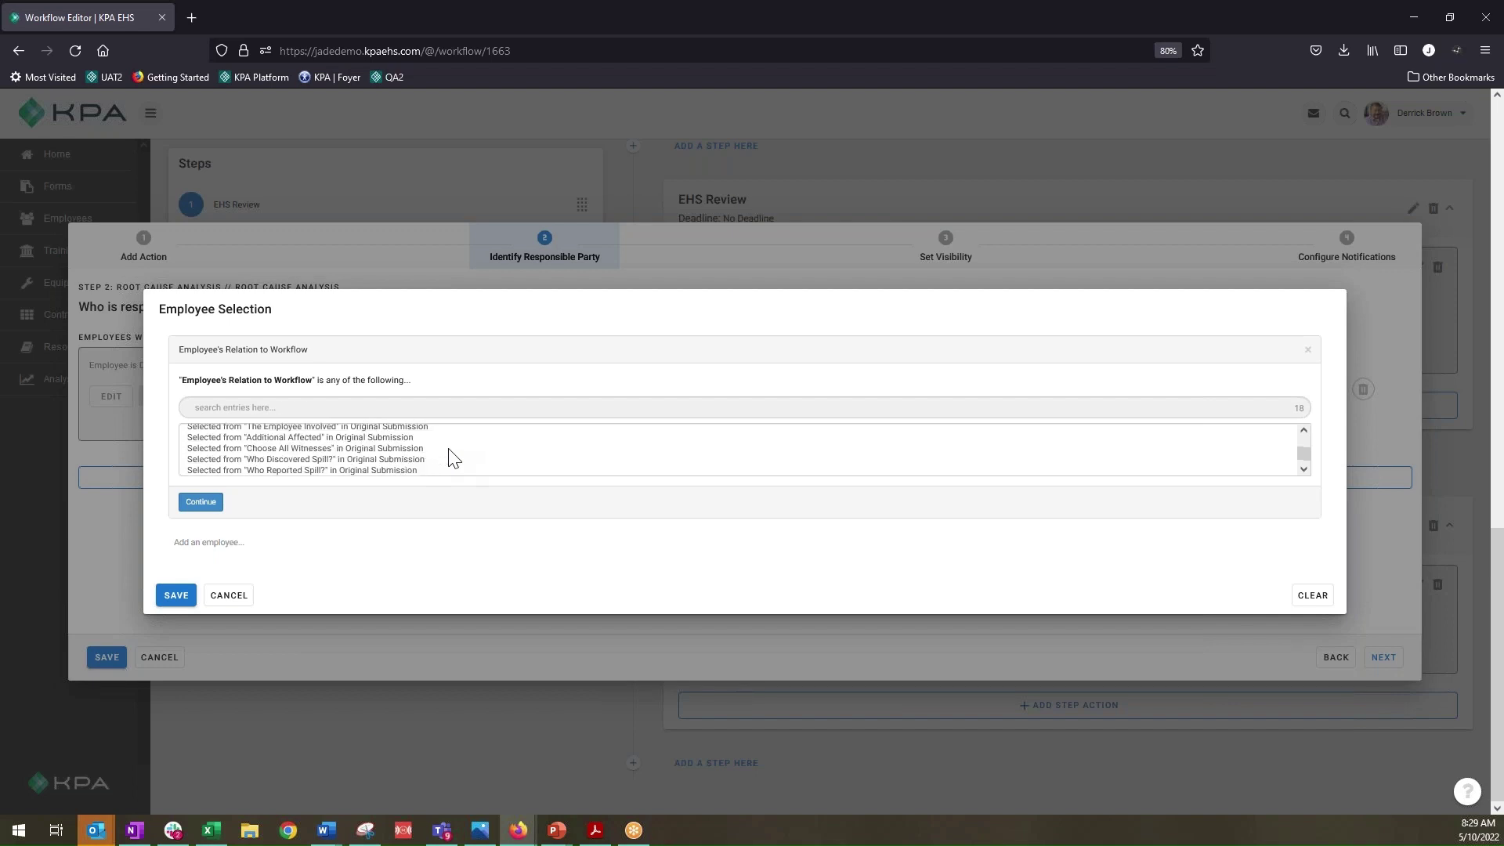
{"action": "left_click", "coordinate": [205, 439]}
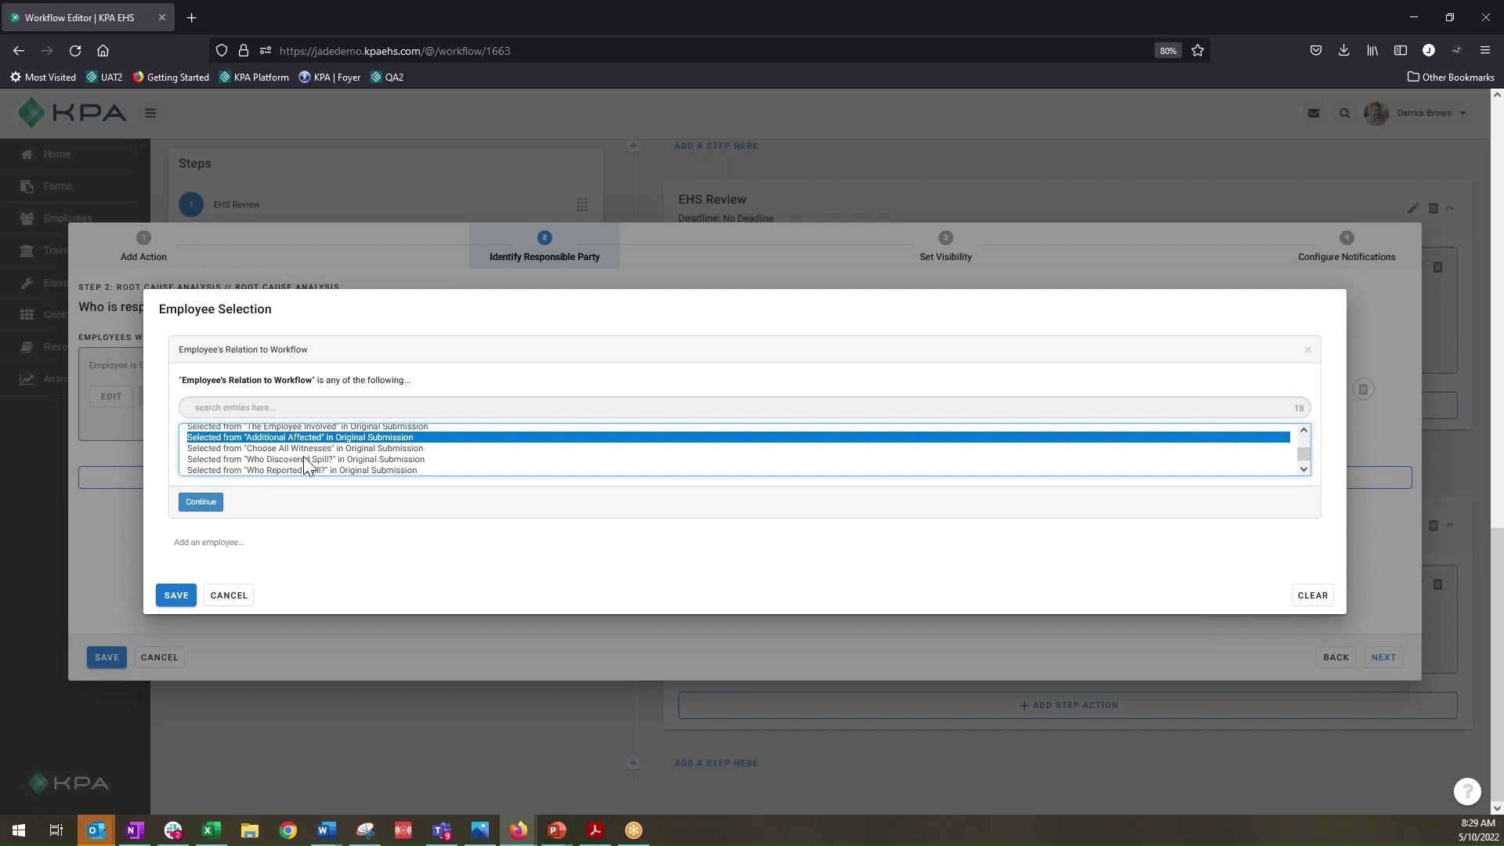
{"action": "left_click", "coordinate": [243, 470]}
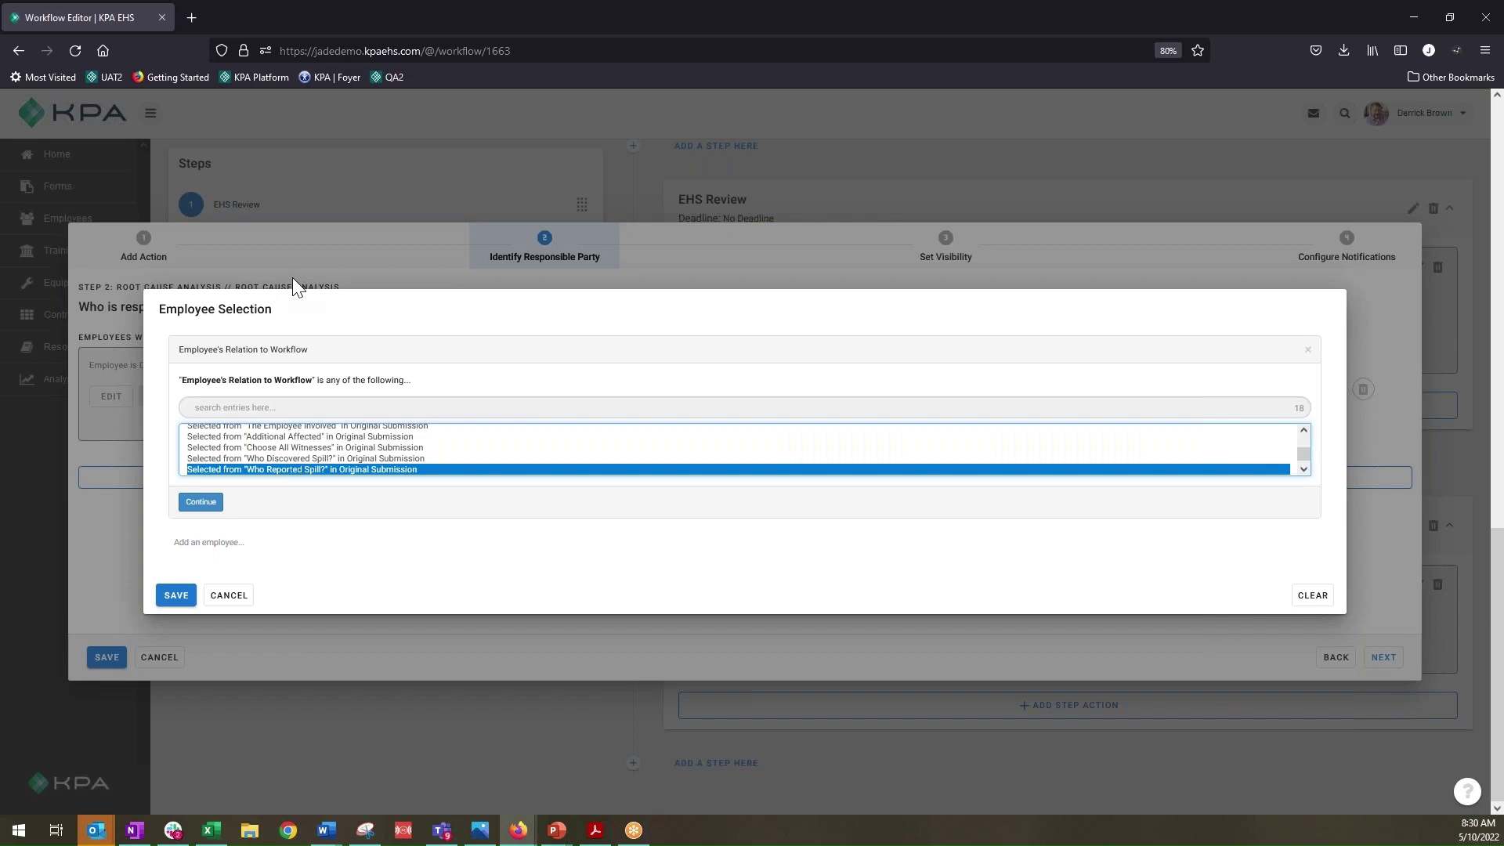
{"action": "left_click", "coordinate": [202, 502]}
{"action": "left_click", "coordinate": [176, 518]}
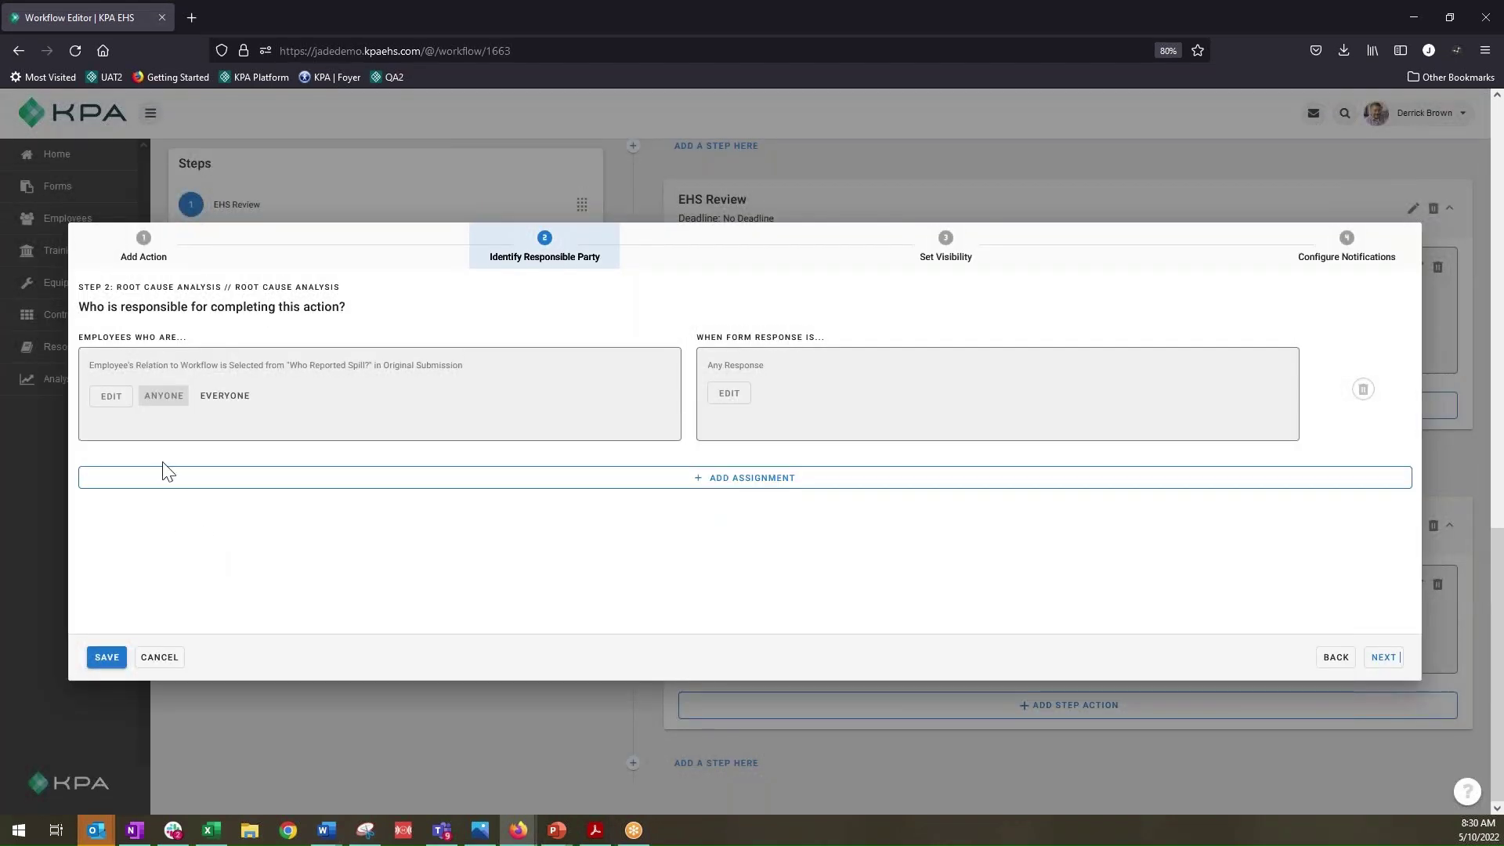